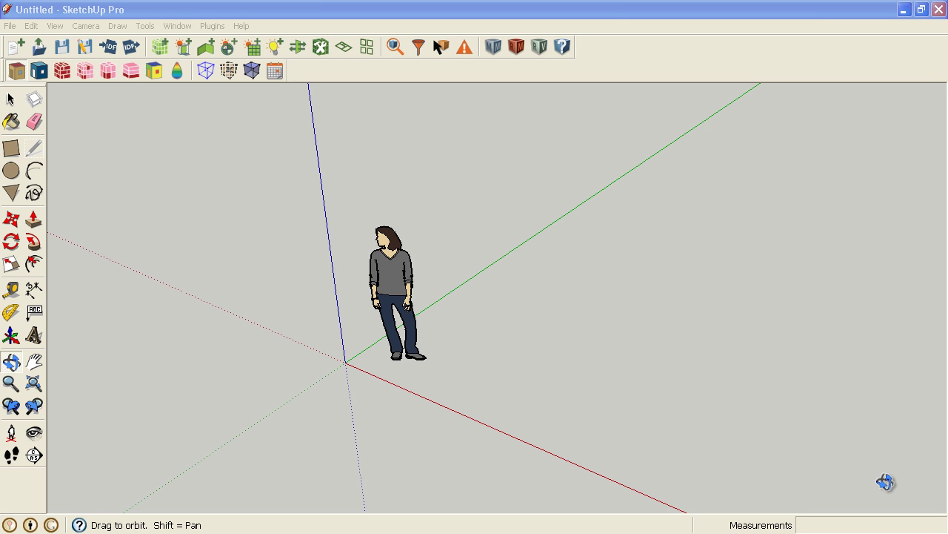
- Start a new OpenStudio model from the LargeHotel.osm template, discarding the untitled model without saving
{"action": "left_click", "coordinate": [67, 11]}
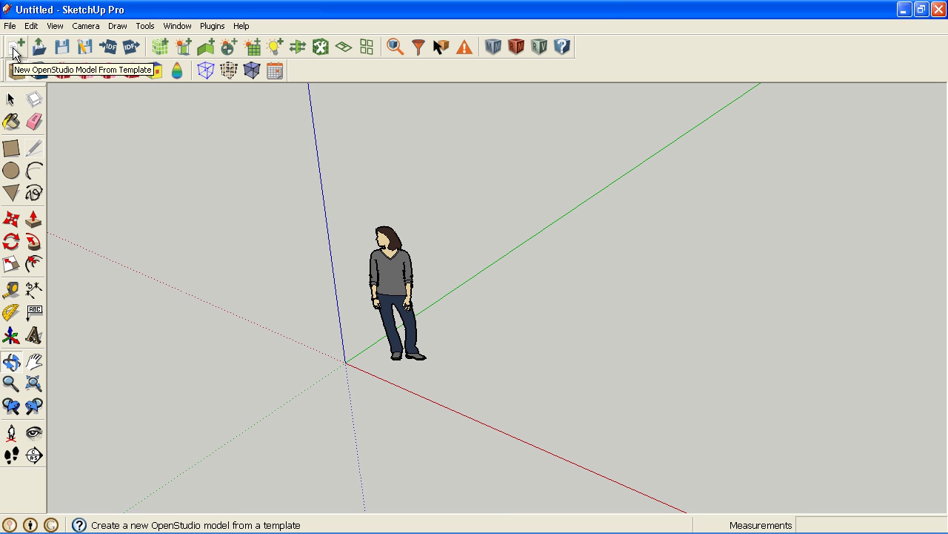
{"action": "left_click", "coordinate": [15, 48]}
{"action": "left_click", "coordinate": [474, 294]}
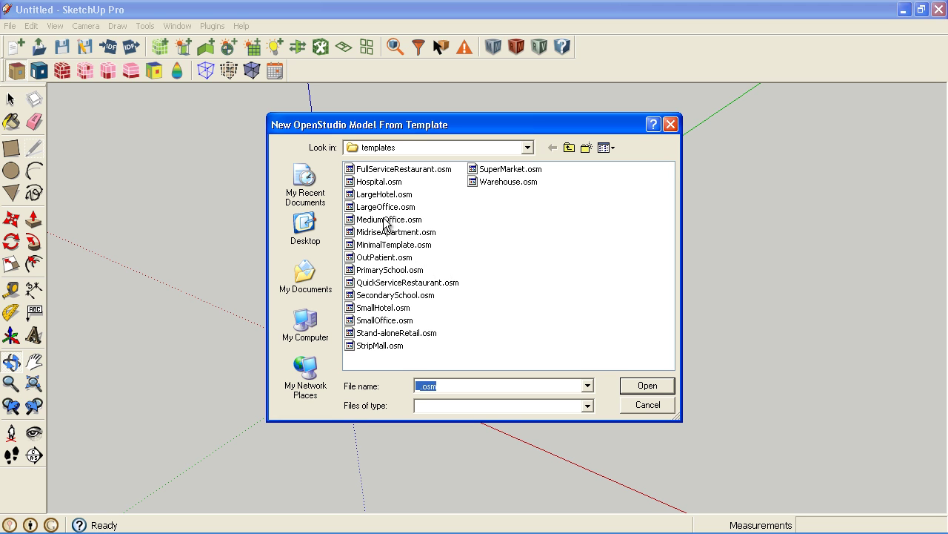
{"action": "left_click", "coordinate": [378, 195]}
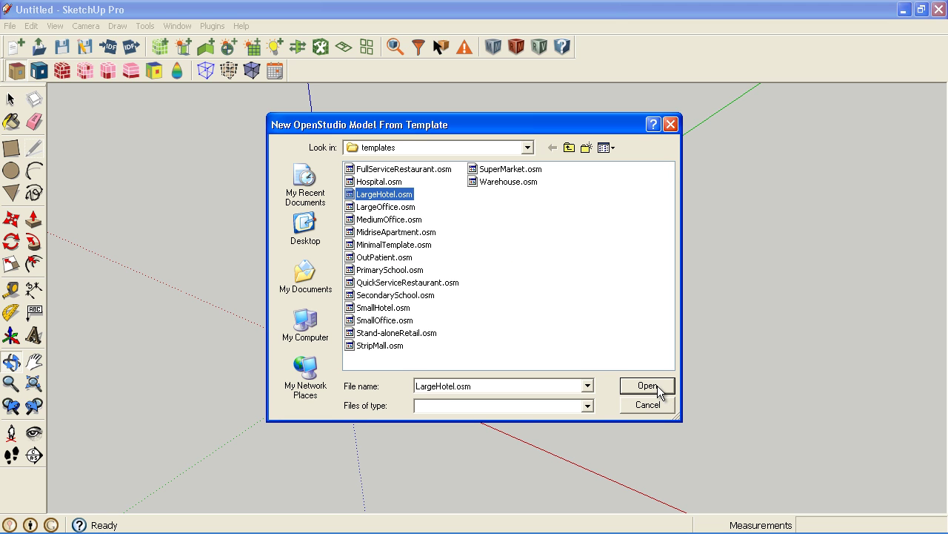
- Open the LargeHotel.osm template and let it finish loading
{"action": "left_click", "coordinate": [646, 386]}
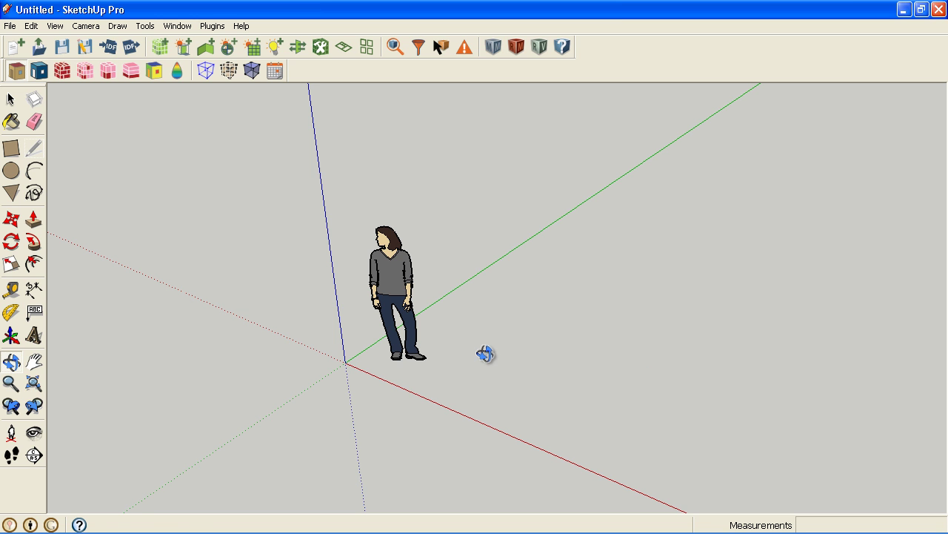
- Delete the person figure and draw a 100' by 50' rectangle from the origin
{"action": "scroll", "coordinate": [487, 354], "scroll_direction": "down", "scroll_amount": 1}
{"action": "left_click_drag", "start_coordinate": [511, 252], "coordinate": [444, 316]}
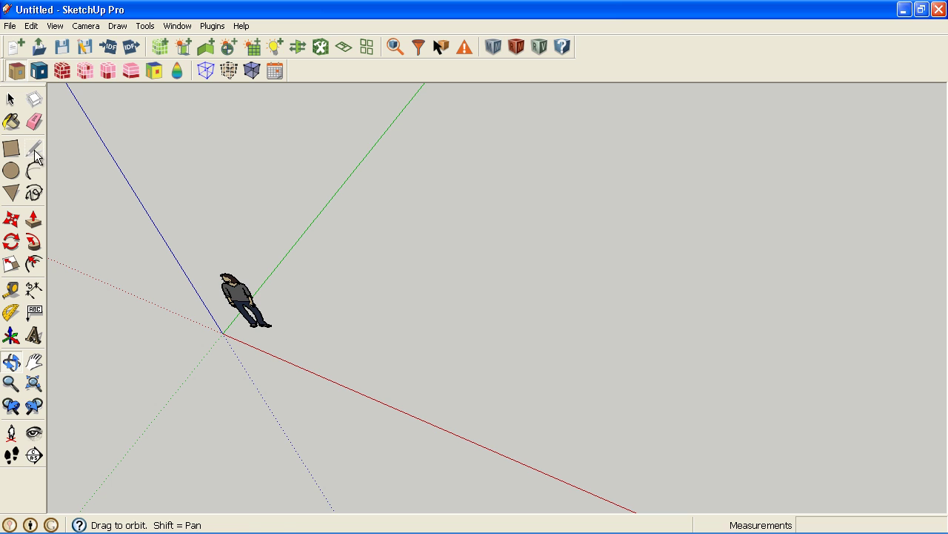
{"action": "left_click", "coordinate": [12, 149]}
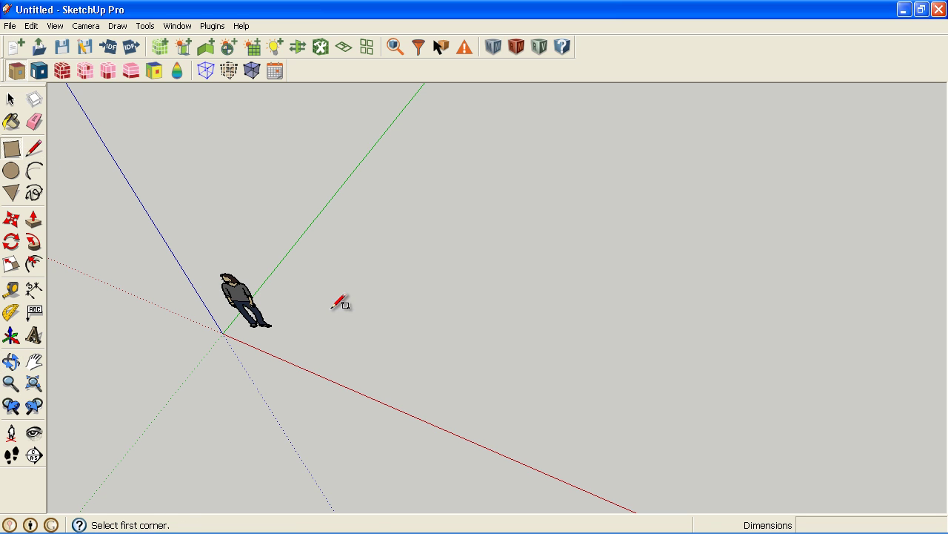
{"action": "key", "text": "space"}
{"action": "left_click", "coordinate": [249, 296]}
{"action": "key", "text": "Delete"}
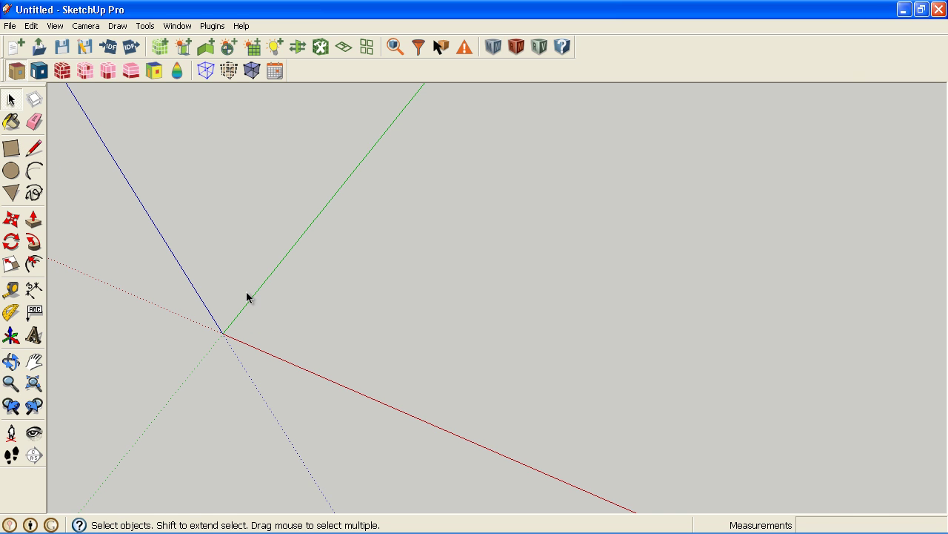
{"action": "left_click", "coordinate": [12, 149]}
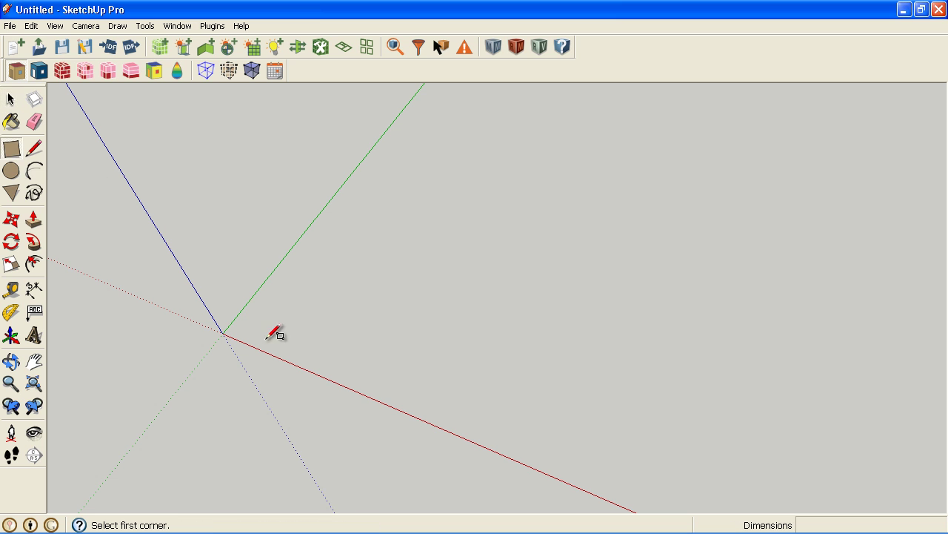
{"action": "left_click", "coordinate": [222, 333]}
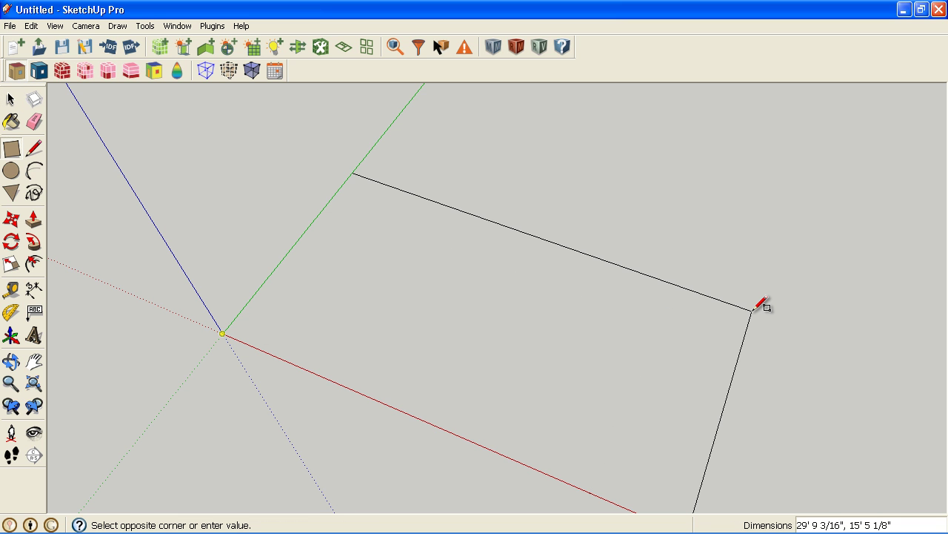
{"action": "type", "text": "100',50'"}
{"action": "key", "text": "Return"}
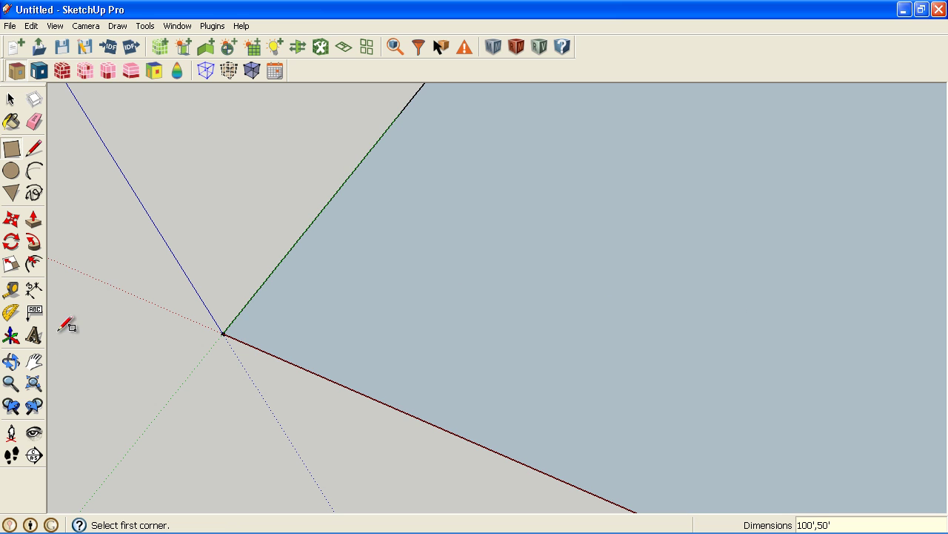
{"action": "left_click", "coordinate": [33, 391]}
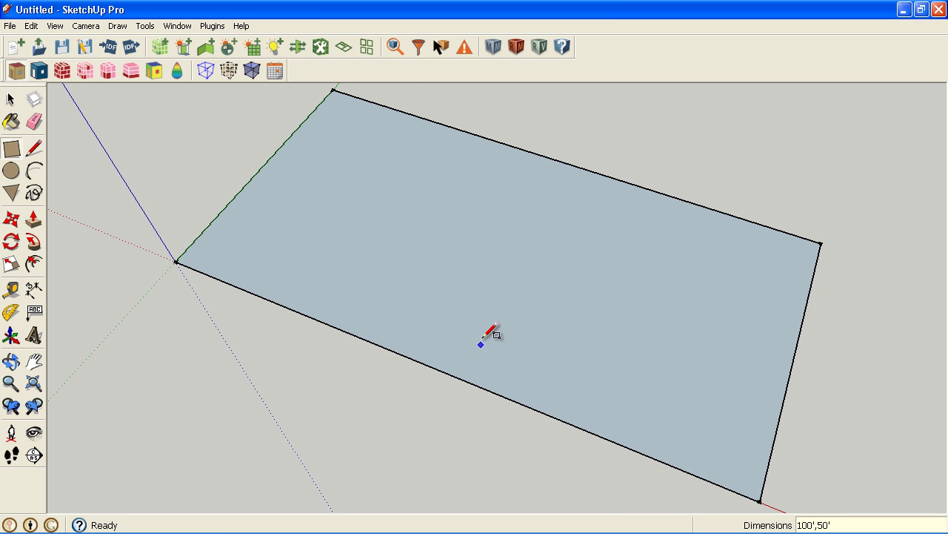
- Draw a line across the plan, move it 3', and copy it 6' to form a corridor
{"action": "left_click", "coordinate": [34, 148]}
{"action": "left_click", "coordinate": [261, 167]}
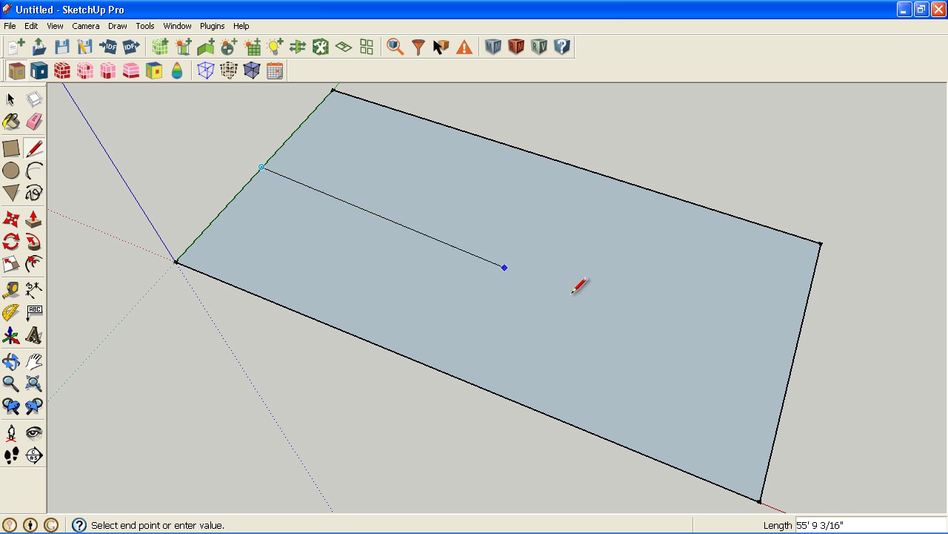
{"action": "left_click", "coordinate": [798, 346]}
{"action": "key", "text": "space"}
{"action": "key", "text": "m"}
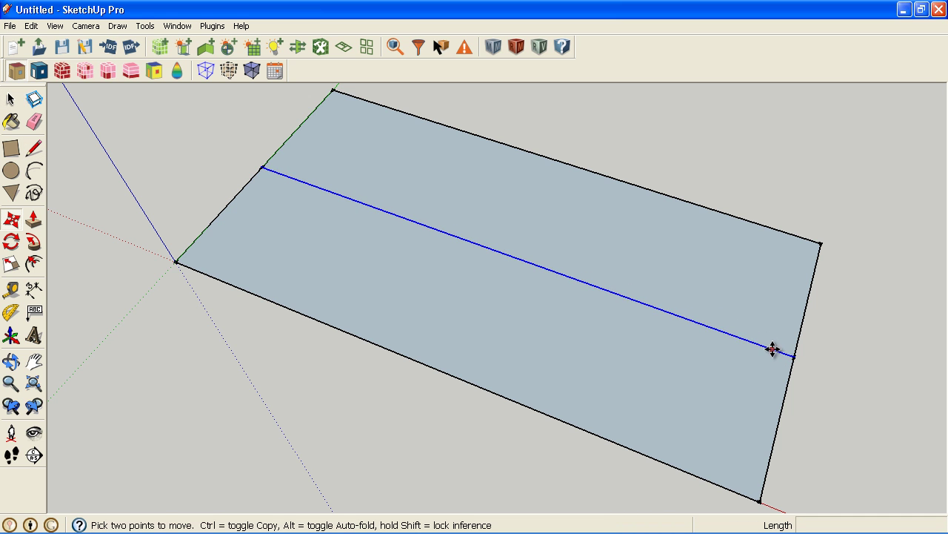
{"action": "left_click", "coordinate": [775, 349]}
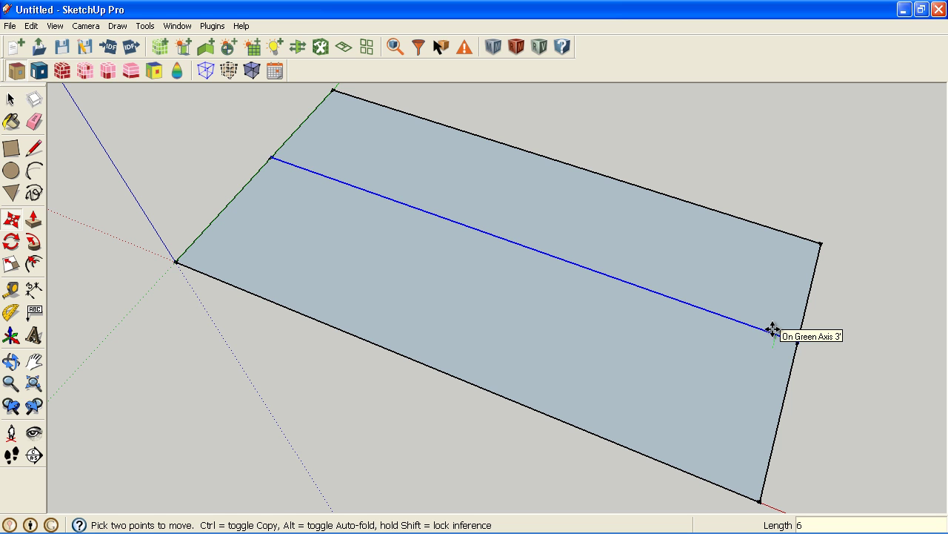
{"action": "key", "text": "BackSpace"}
{"action": "type", "text": "3"}
{"action": "key", "text": "Return"}
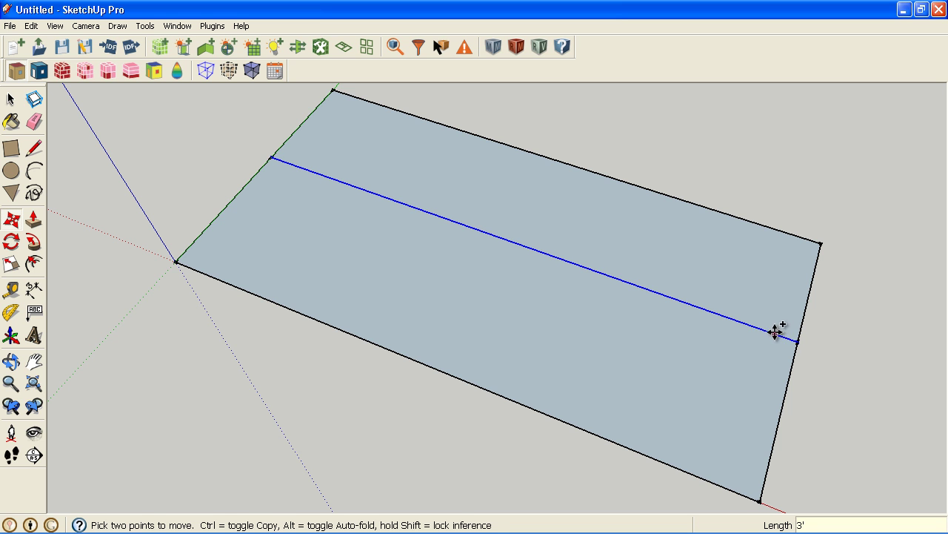
{"action": "left_click", "coordinate": [771, 333]}
{"action": "type", "text": "6"}
{"action": "key", "text": "Return"}
- Draw a cross wall from the corridor line to the plan's long outer edge
{"action": "key", "text": "l"}
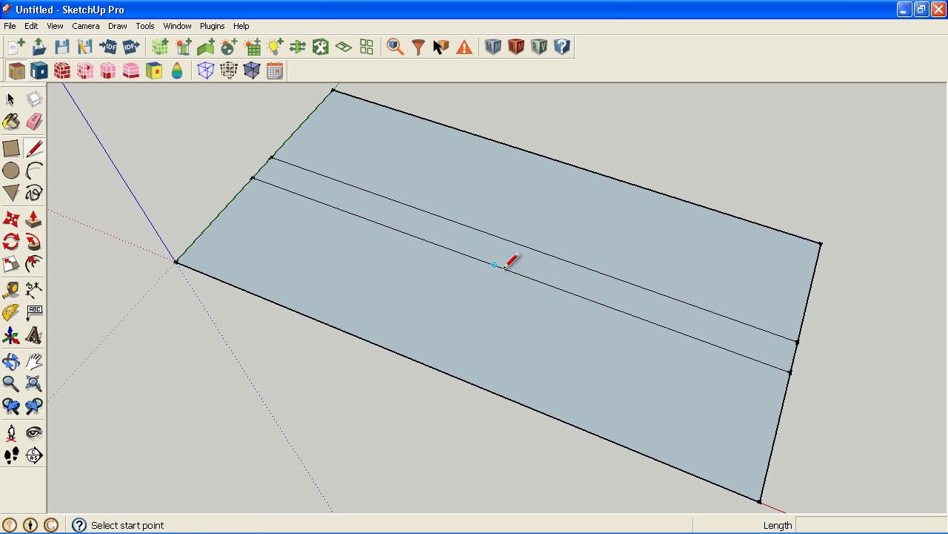
{"action": "left_click", "coordinate": [495, 264]}
{"action": "left_click", "coordinate": [433, 367]}
{"action": "middle_click_drag", "start_coordinate": [474, 366], "coordinate": [547, 355]}
{"action": "key", "text": "space"}
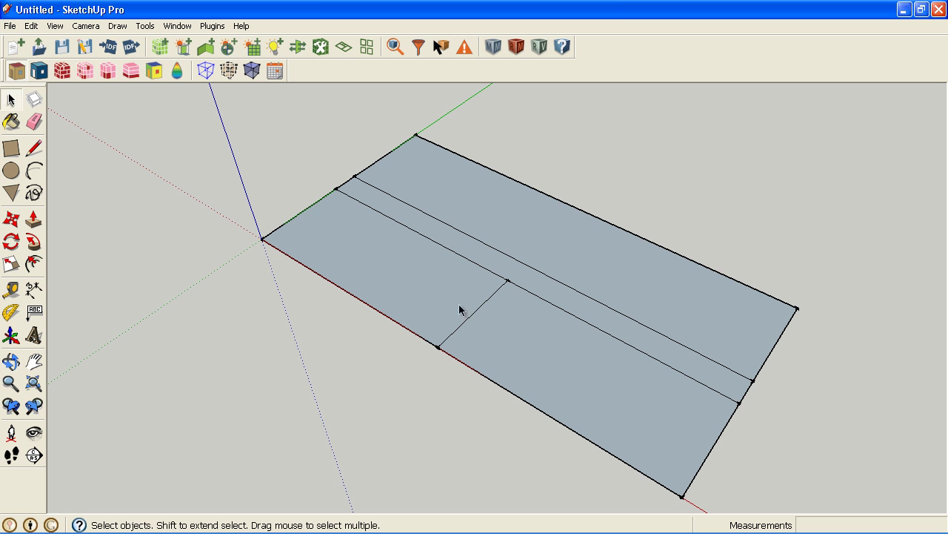
- Create spaces from the whole floor plan with 2 floors at 10' floor height
{"action": "triple_click", "coordinate": [429, 303]}
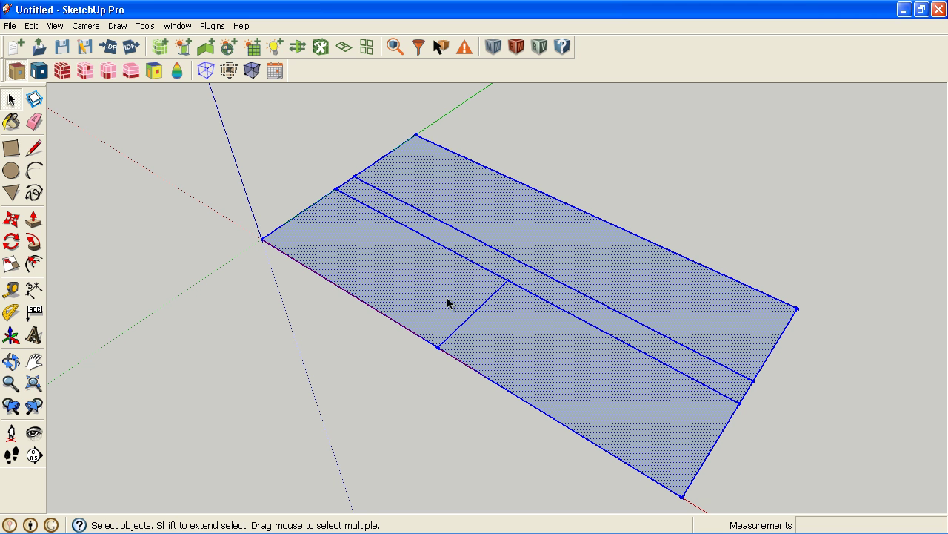
{"action": "left_click", "coordinate": [344, 48]}
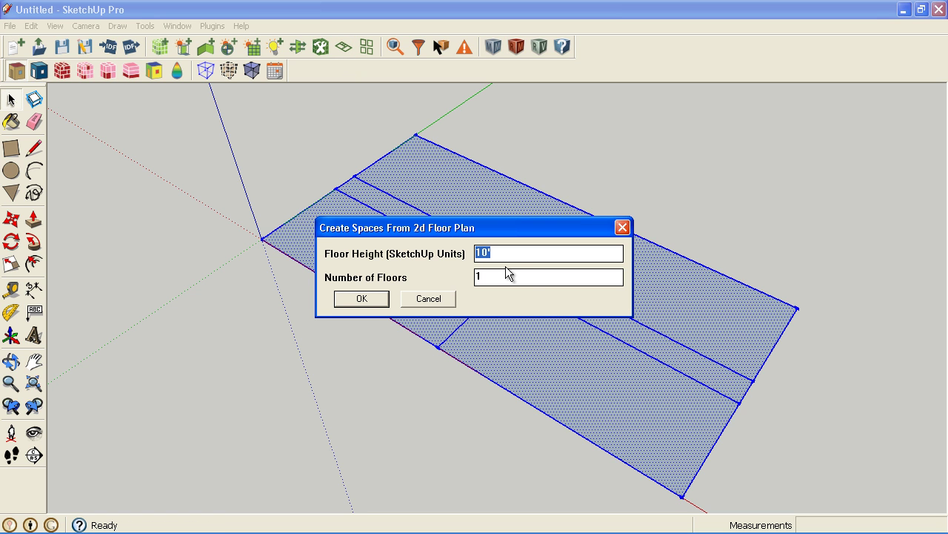
{"action": "double_click", "coordinate": [477, 274]}
{"action": "type", "text": "2"}
{"action": "left_click", "coordinate": [373, 302]}
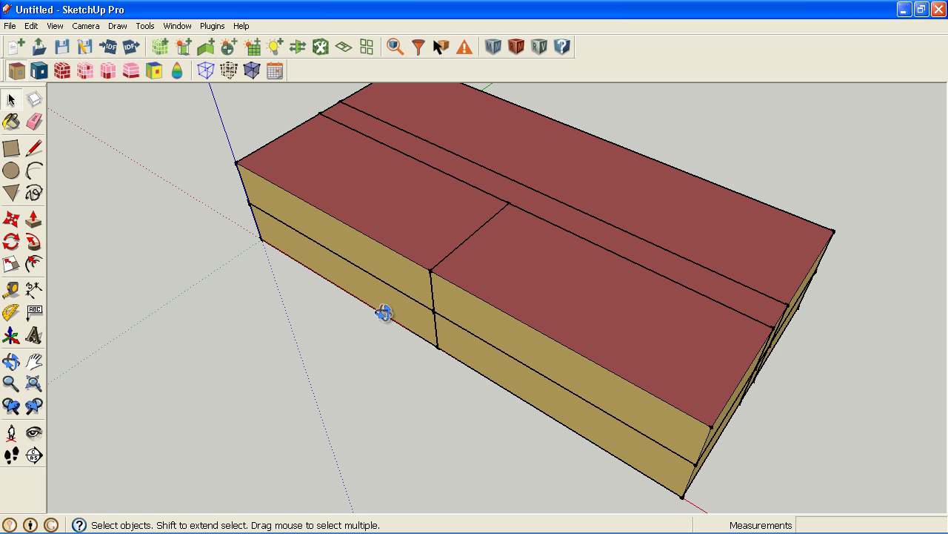
- Draw a square window on the upper front wall and array it into eight evenly spaced copies (/7)
{"action": "middle_click_drag", "start_coordinate": [396, 303], "coordinate": [463, 254]}
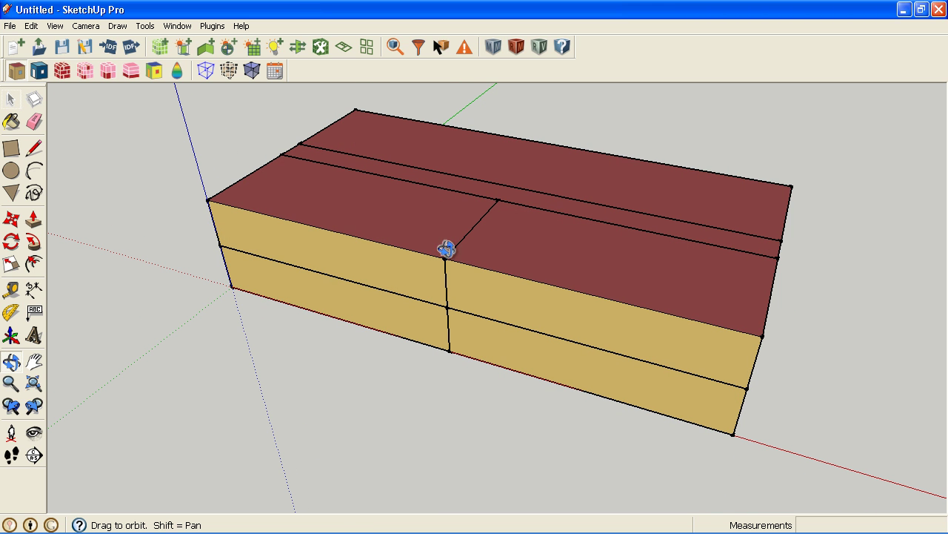
{"action": "key", "text": "r"}
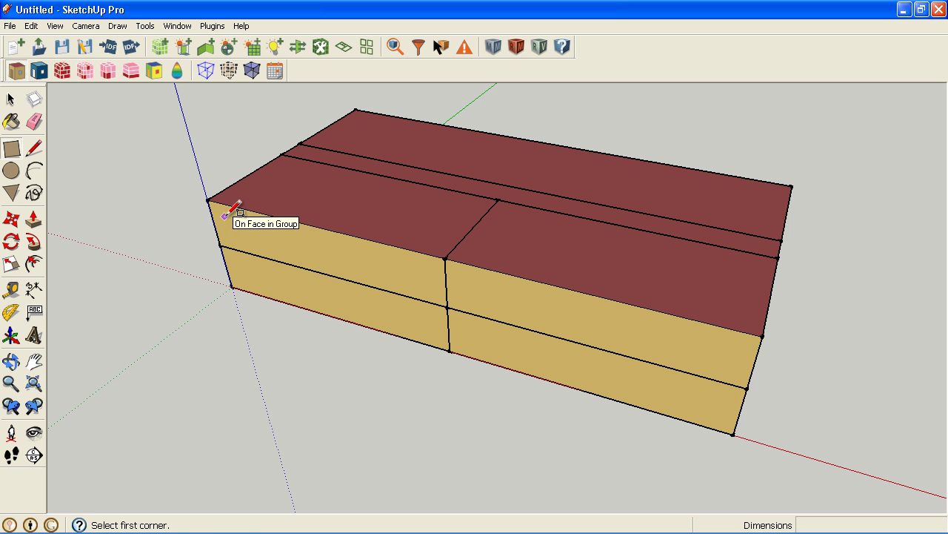
{"action": "left_click", "coordinate": [224, 216]}
{"action": "left_click", "coordinate": [253, 242]}
{"action": "key", "text": "space"}
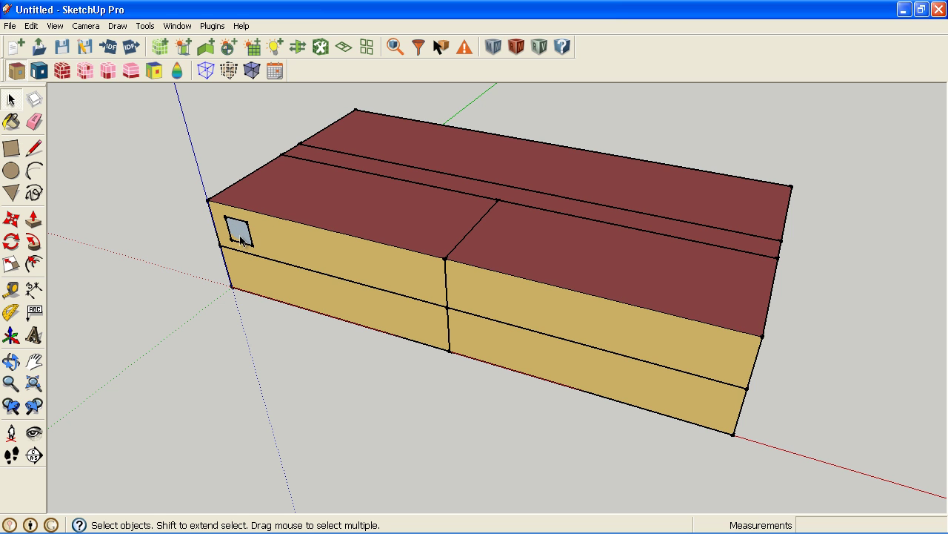
{"action": "double_click", "coordinate": [239, 233]}
{"action": "key", "text": "m"}
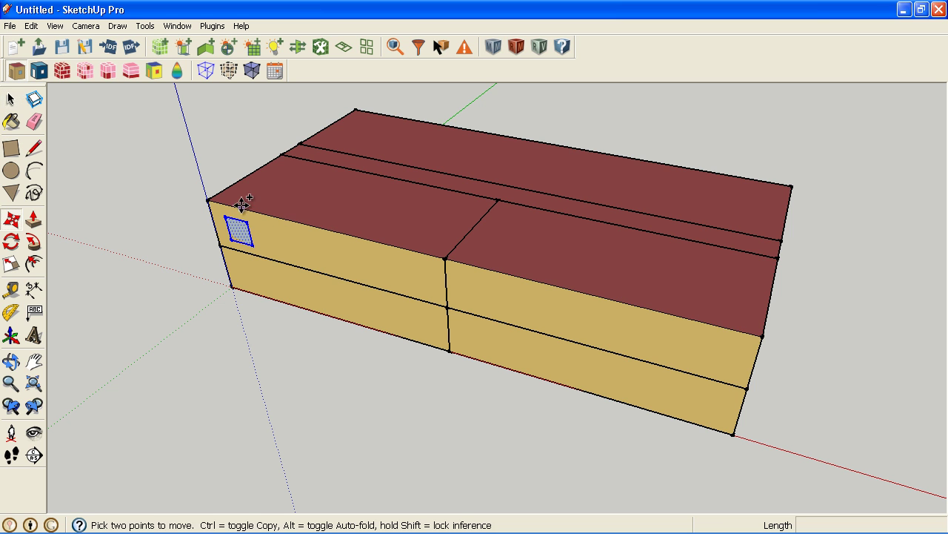
{"action": "key", "text": "ctrl"}
{"action": "left_click", "coordinate": [238, 207]}
{"action": "left_click", "coordinate": [722, 323]}
{"action": "type", "text": "/7"}
{"action": "key", "text": "Return"}
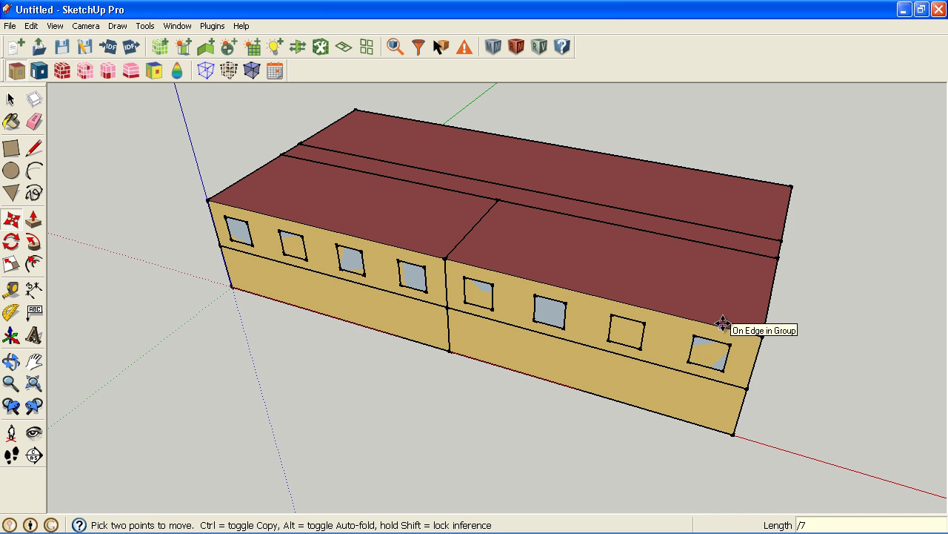
- Copy all eight upper-floor windows down one floor onto the ground story
{"action": "key", "text": "space"}
{"action": "double_click", "coordinate": [247, 236]}
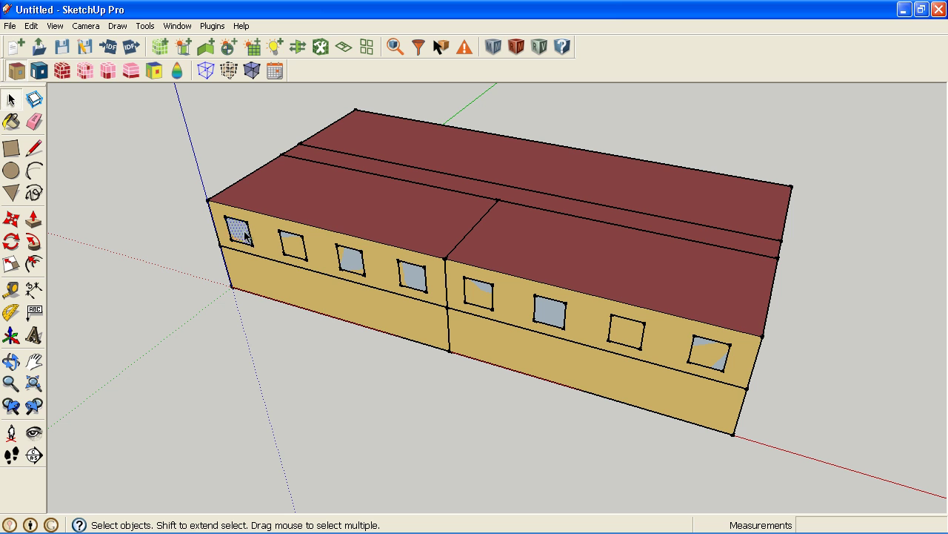
{"action": "double_click", "coordinate": [301, 249], "text": "shift"}
{"action": "double_click", "coordinate": [351, 261], "text": "shift"}
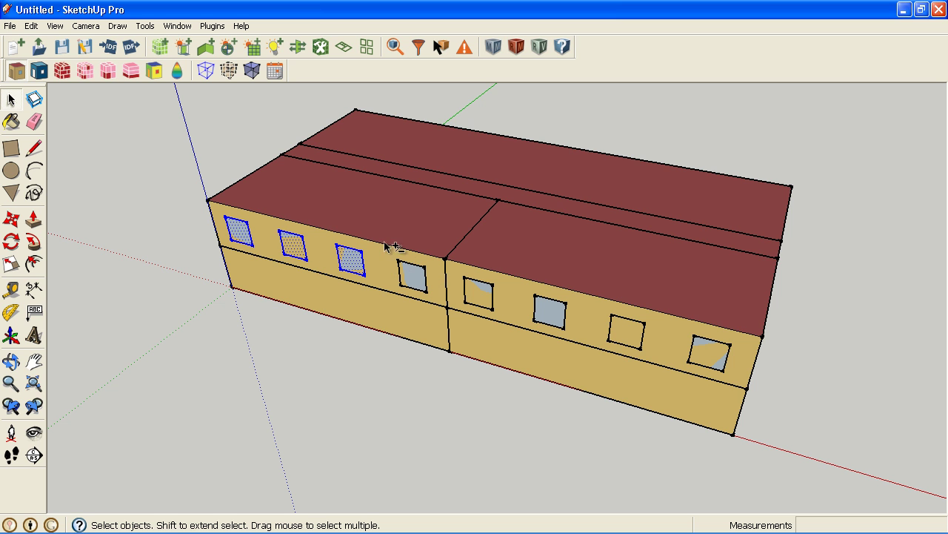
{"action": "left_click_drag", "start_coordinate": [386, 247], "coordinate": [747, 386], "text": "shift"}
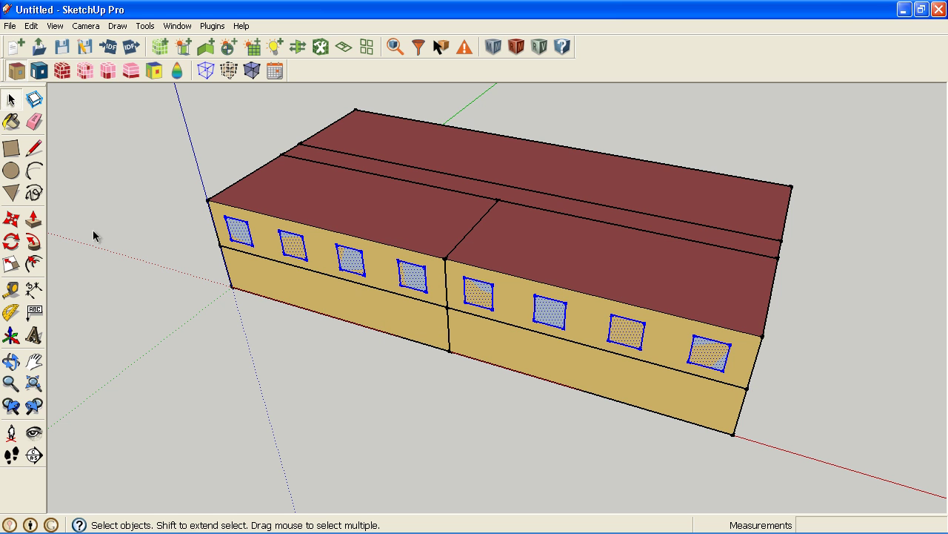
{"action": "left_click", "coordinate": [11, 219]}
{"action": "left_click", "coordinate": [211, 200]}
{"action": "key", "text": "ctrl"}
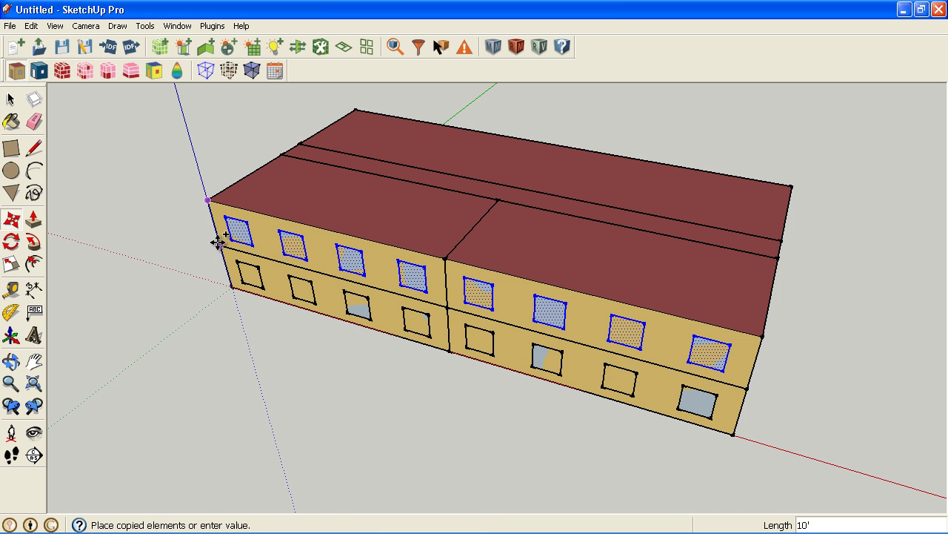
{"action": "left_click", "coordinate": [219, 245]}
{"action": "key", "text": "space"}
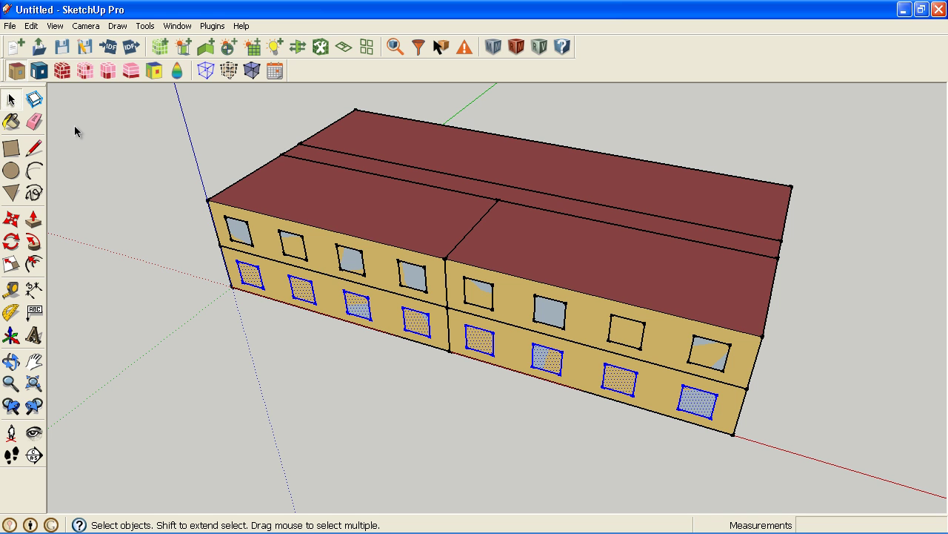
{"action": "left_click", "coordinate": [74, 127]}
{"action": "middle_click_drag", "start_coordinate": [211, 139], "coordinate": [395, 208]}
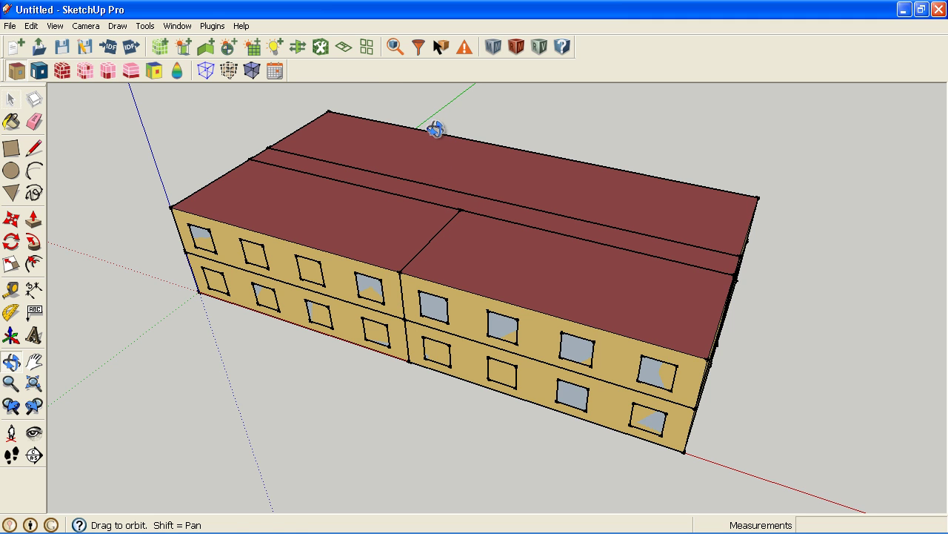
- Project all loose geometry so the window squares become OpenStudio window sub-surfaces on both stories
{"action": "left_click", "coordinate": [367, 47]}
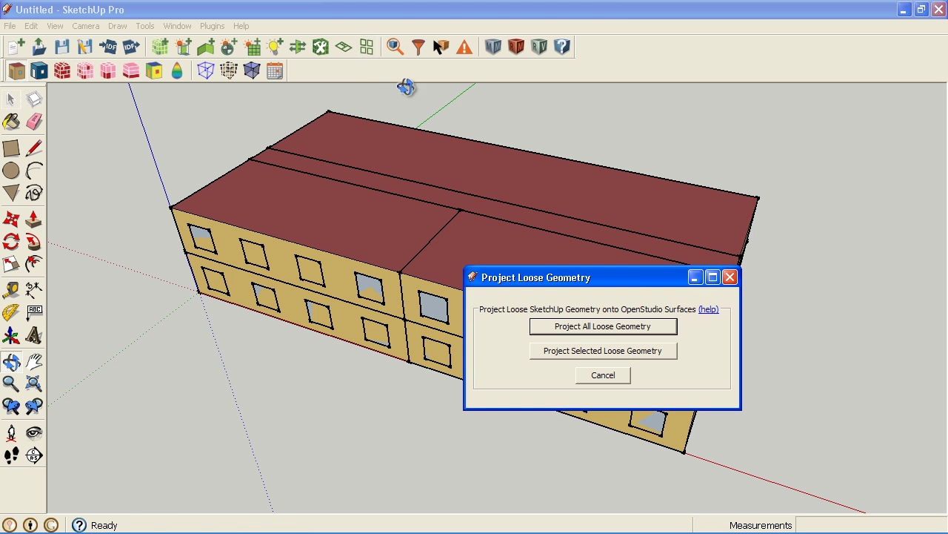
{"action": "left_click", "coordinate": [614, 327]}
{"action": "left_click", "coordinate": [561, 369]}
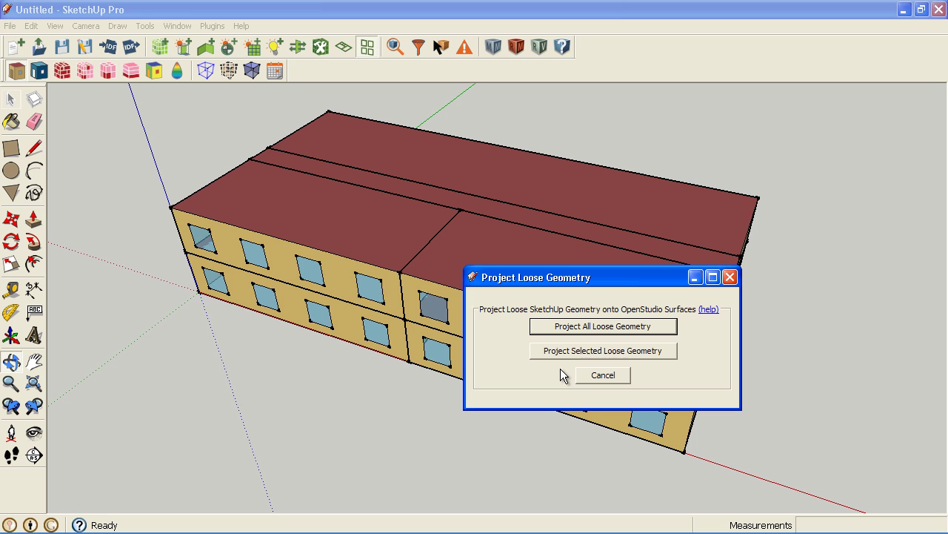
{"action": "left_click", "coordinate": [731, 276]}
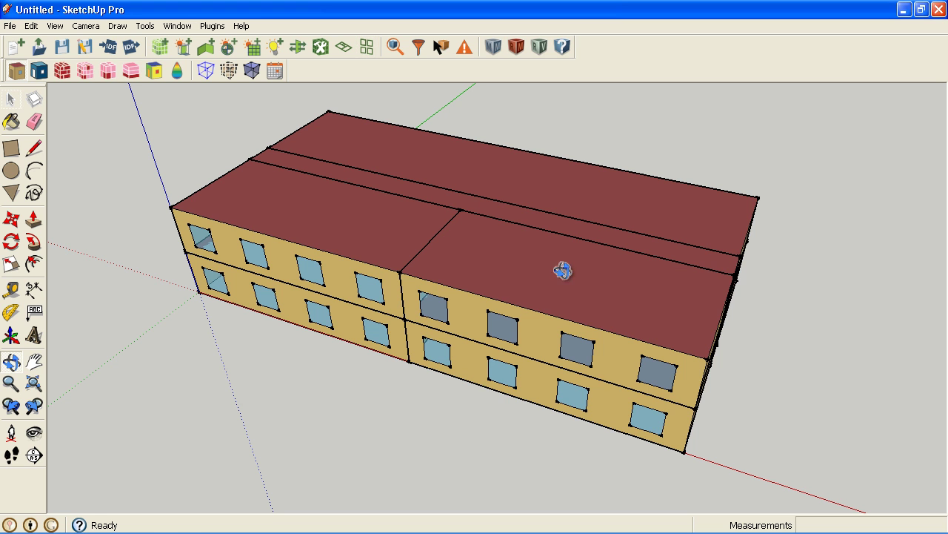
- Render the model by boundary condition
{"action": "double_click", "coordinate": [443, 270]}
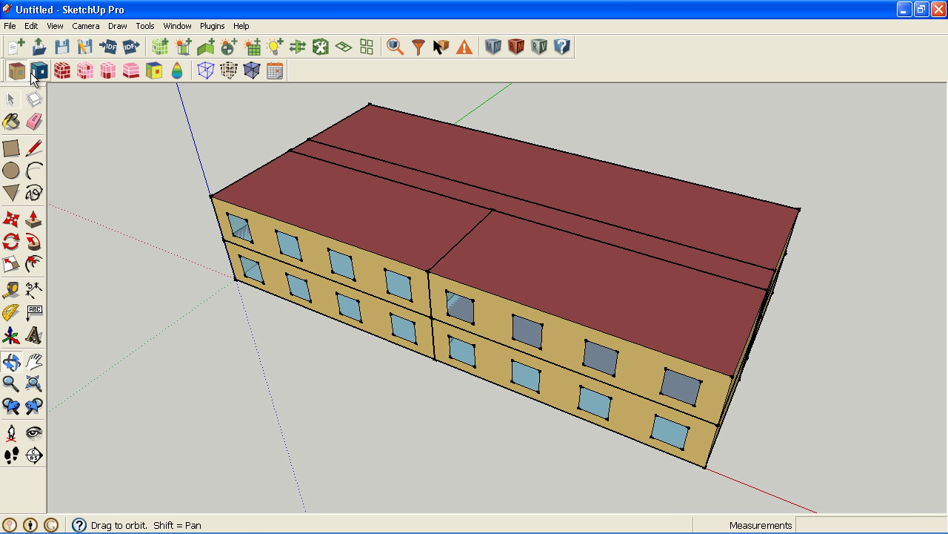
{"action": "left_click", "coordinate": [39, 71]}
{"action": "left_click_drag", "start_coordinate": [578, 340], "coordinate": [460, 307]}
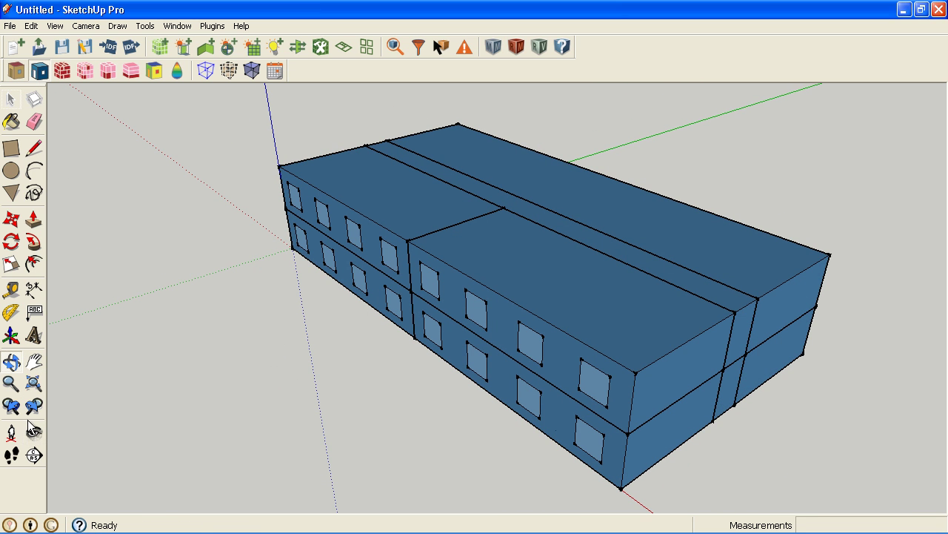
- Place a section plane at the building's near end to expose its interior spaces
{"action": "left_click", "coordinate": [35, 455]}
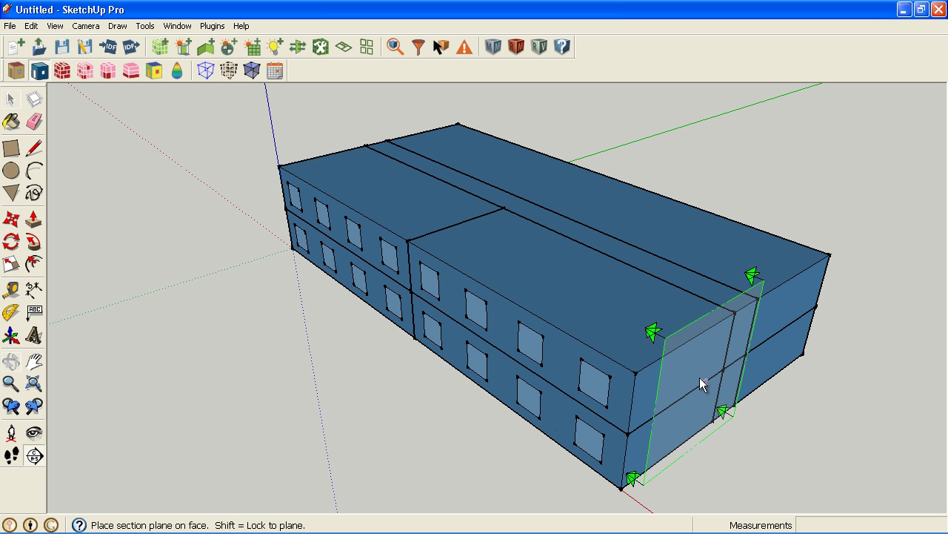
{"action": "left_click", "coordinate": [512, 302]}
{"action": "middle_click_drag", "start_coordinate": [572, 313], "coordinate": [426, 293]}
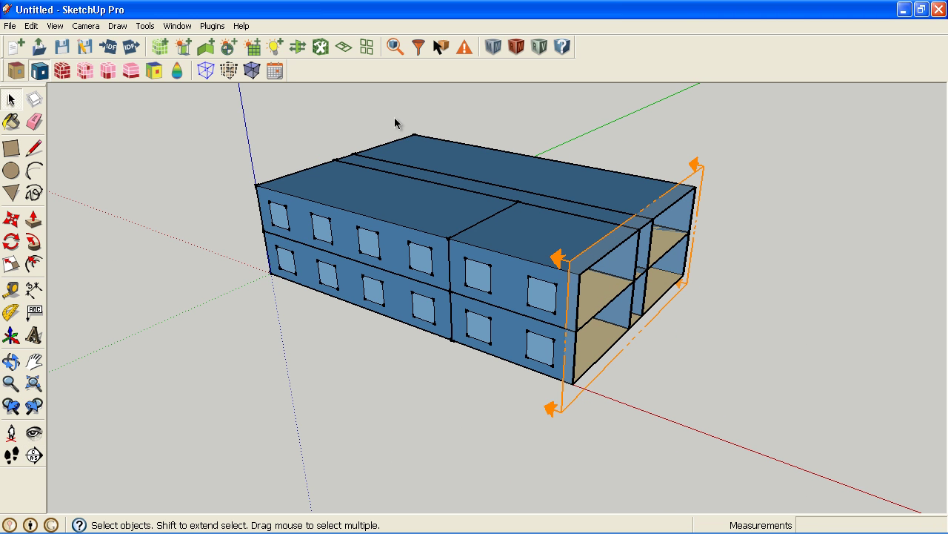
- Match surfaces across the entire model, accepting the warning, so interior walls and floors become inter-zone
{"action": "left_click", "coordinate": [300, 49]}
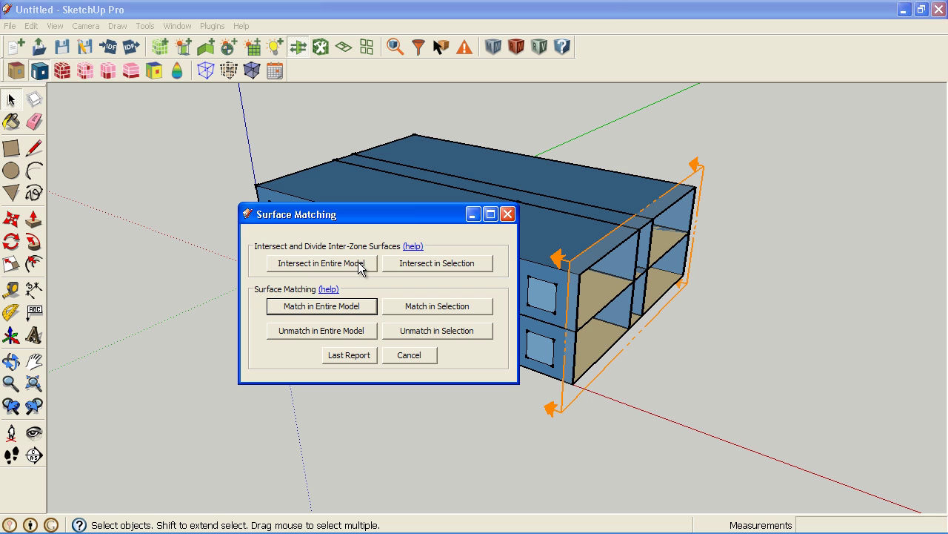
{"action": "left_click", "coordinate": [306, 307]}
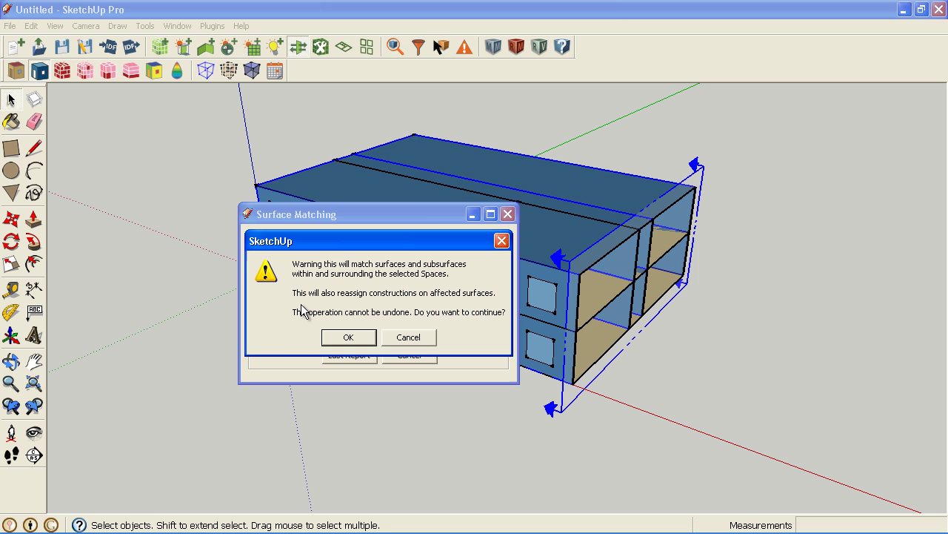
{"action": "left_click", "coordinate": [347, 336]}
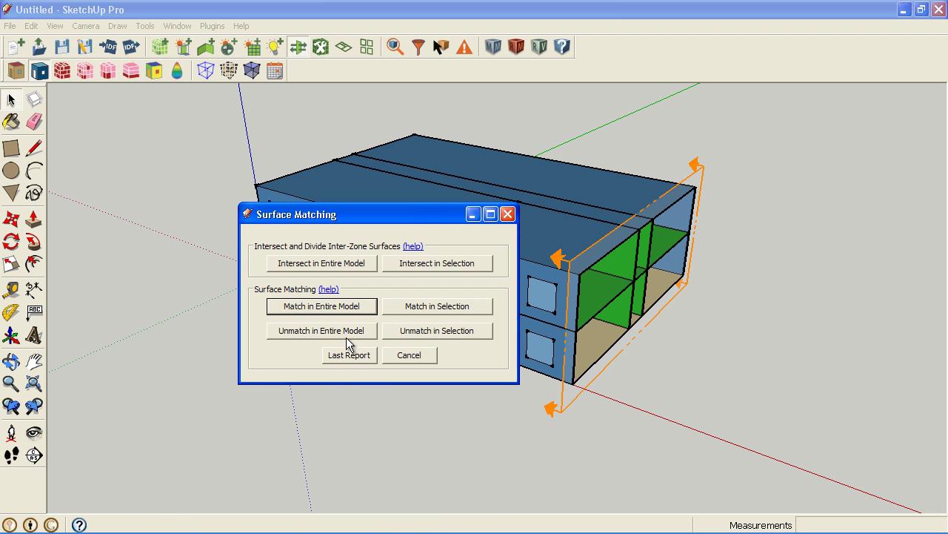
{"action": "left_click", "coordinate": [508, 214]}
{"action": "middle_click_drag", "start_coordinate": [508, 214], "coordinate": [610, 254]}
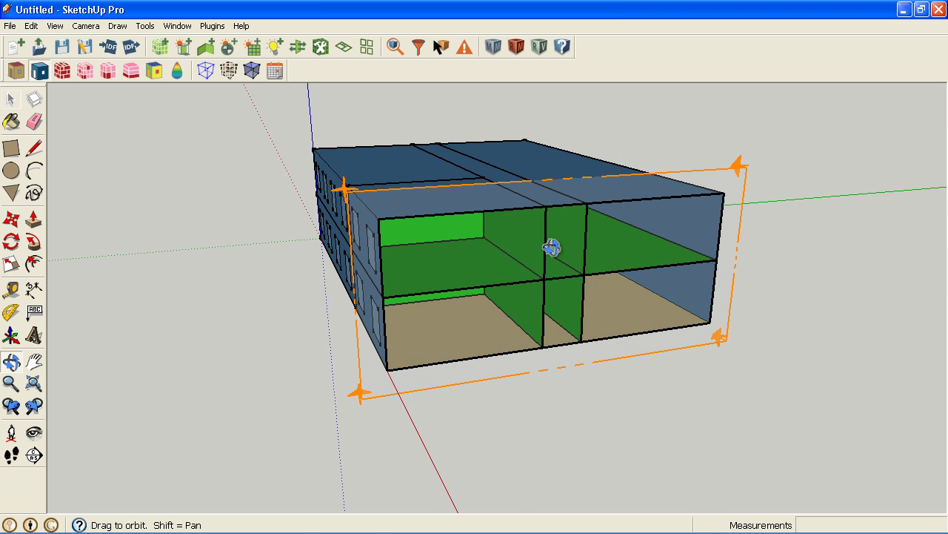
- Delete the section plane from below, then orbit and pan back to view the whole building
{"action": "key", "text": "space"}
{"action": "middle_click_drag", "start_coordinate": [363, 178], "coordinate": [455, 239]}
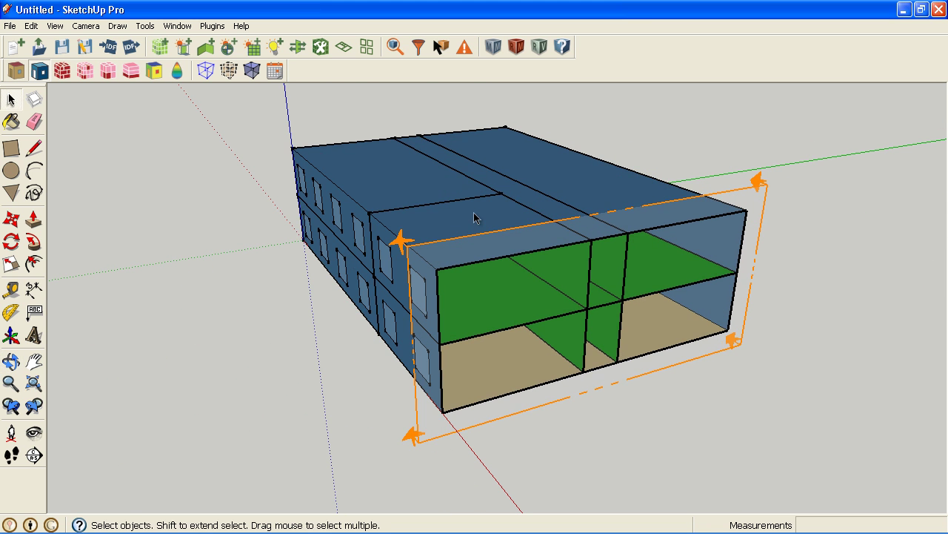
{"action": "double_click", "coordinate": [475, 215]}
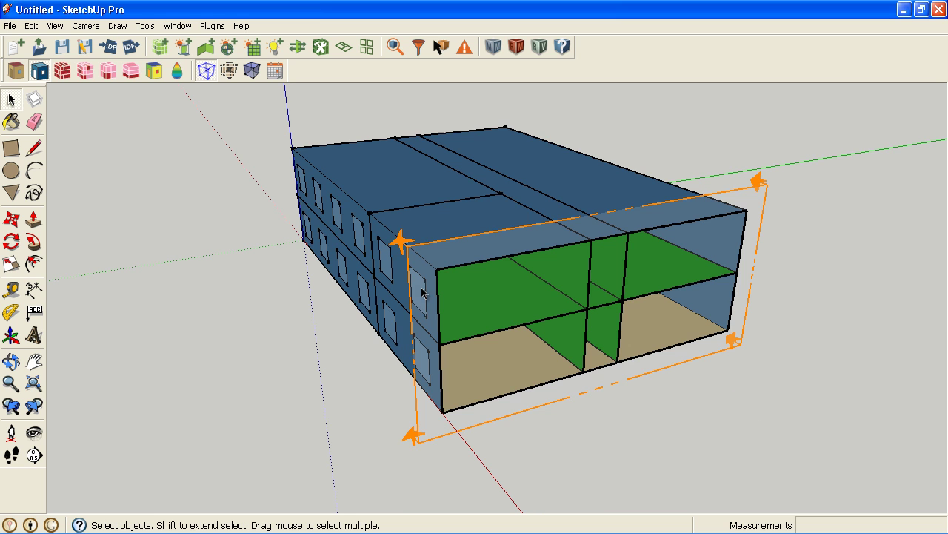
{"action": "key", "text": "Escape"}
{"action": "middle_click_drag", "start_coordinate": [388, 361], "coordinate": [504, 182]}
{"action": "left_click", "coordinate": [575, 166]}
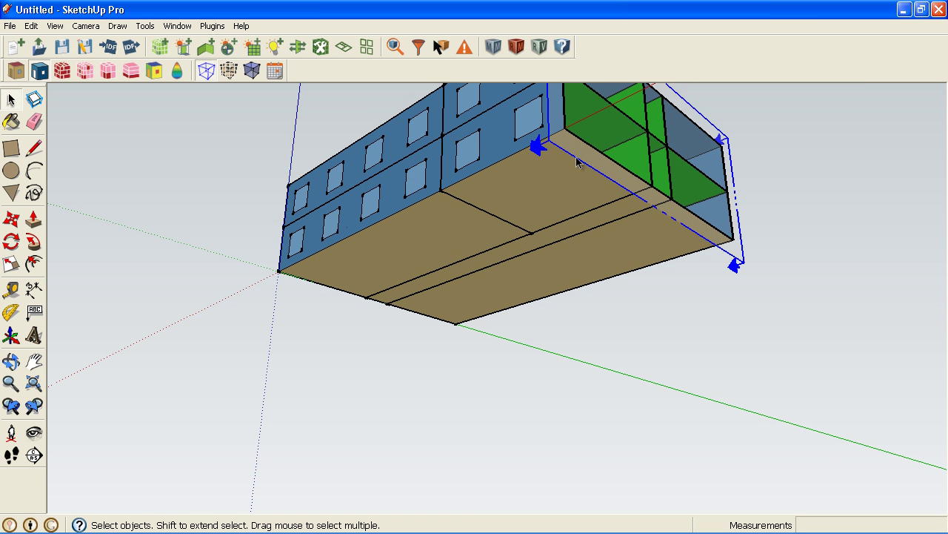
{"action": "key", "text": "Delete"}
{"action": "key", "text": "o"}
{"action": "left_click_drag", "start_coordinate": [466, 155], "coordinate": [508, 254]}
{"action": "key", "text": "h"}
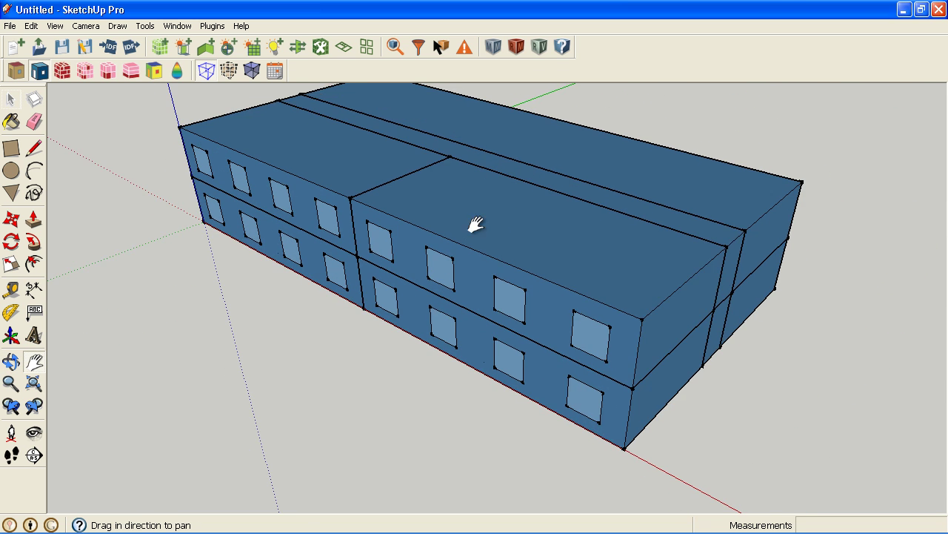
{"action": "left_click_drag", "start_coordinate": [475, 224], "coordinate": [502, 260]}
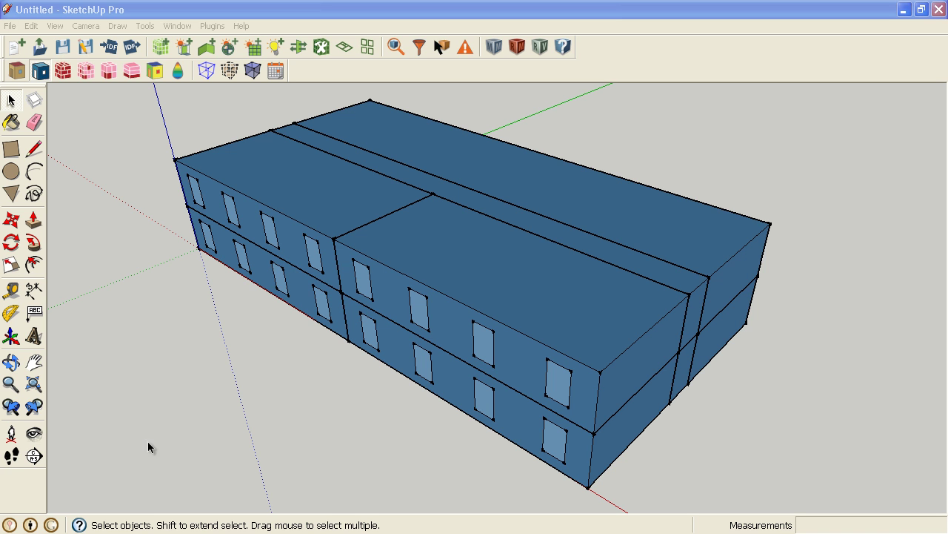
- Section the hotel near its right end and show OS:Space 5's properties in the OpenStudio Inspector
{"action": "left_click", "coordinate": [34, 456]}
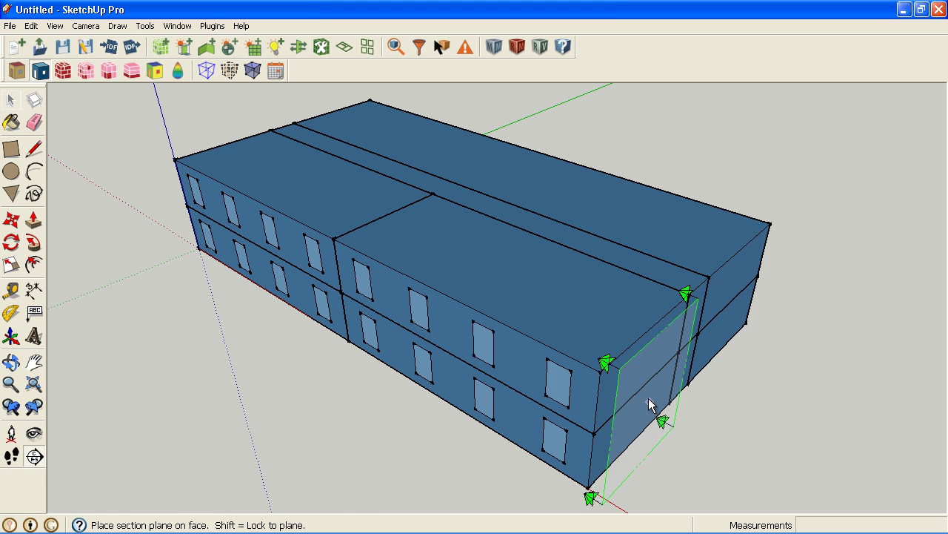
{"action": "left_click", "coordinate": [504, 326]}
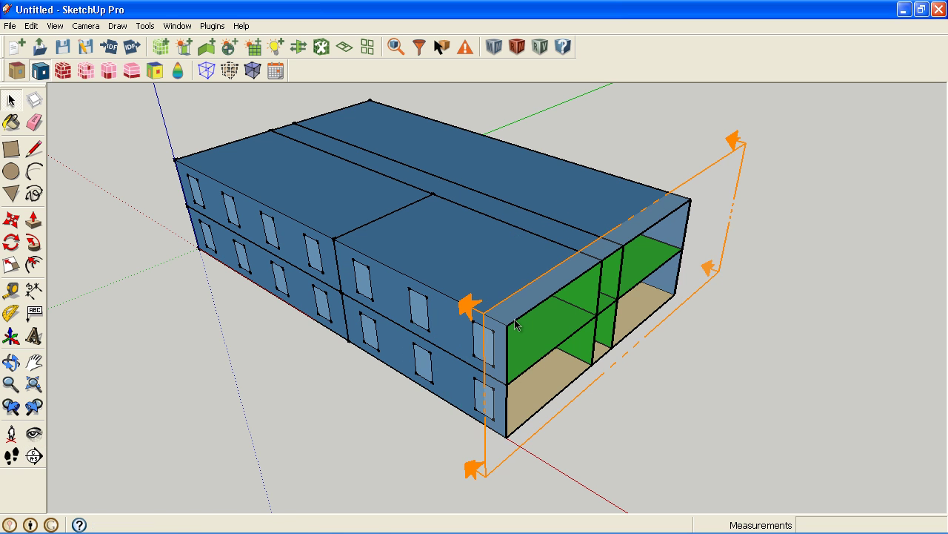
{"action": "left_click", "coordinate": [397, 46]}
{"action": "left_click", "coordinate": [921, 9]}
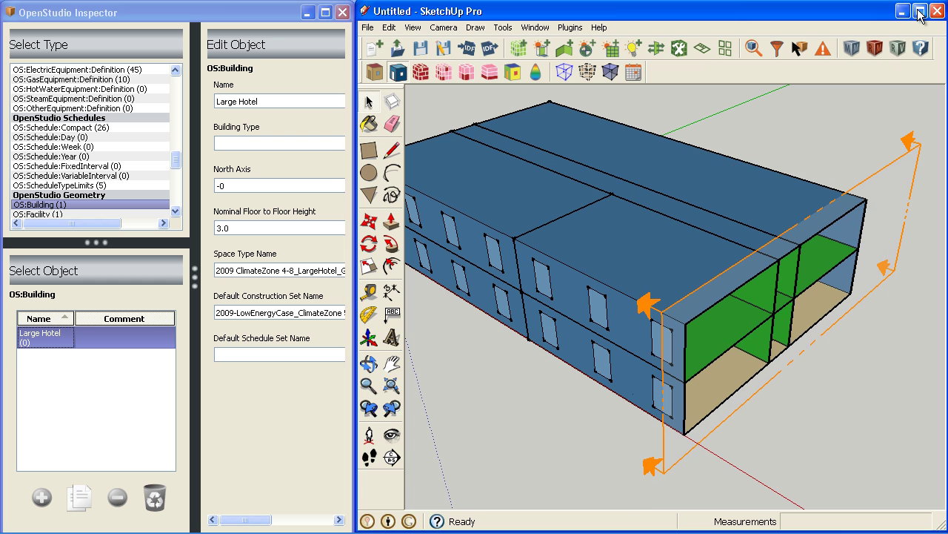
{"action": "left_click", "coordinate": [574, 296]}
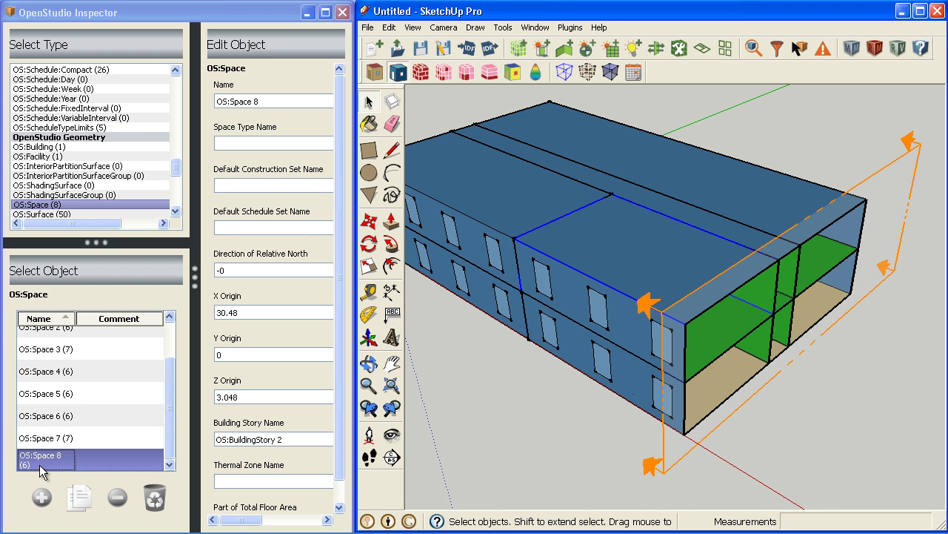
{"action": "left_click", "coordinate": [46, 394]}
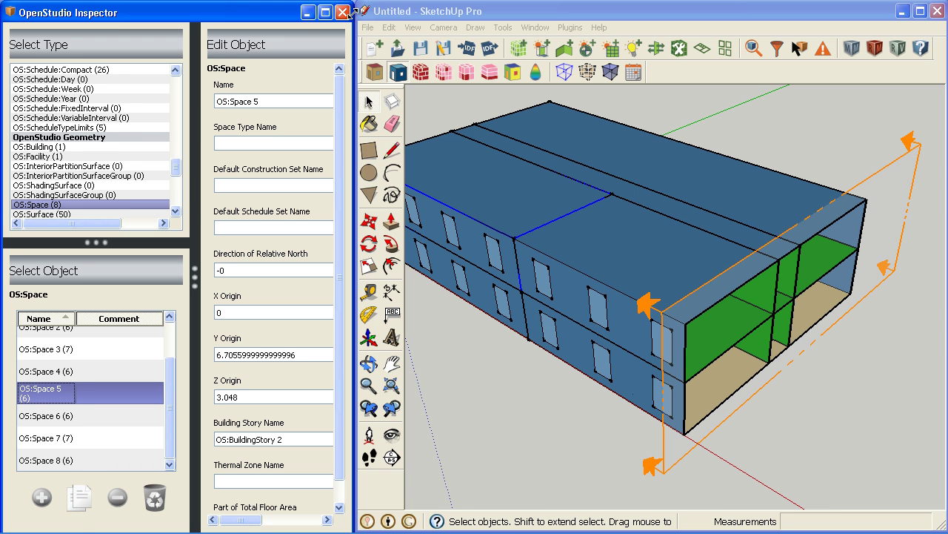
- In the maximized Inspector, show 000_Exterior Roof's layers: 100mm lightweight concrete, ceiling air space, acoustic tile
{"action": "left_click", "coordinate": [324, 11]}
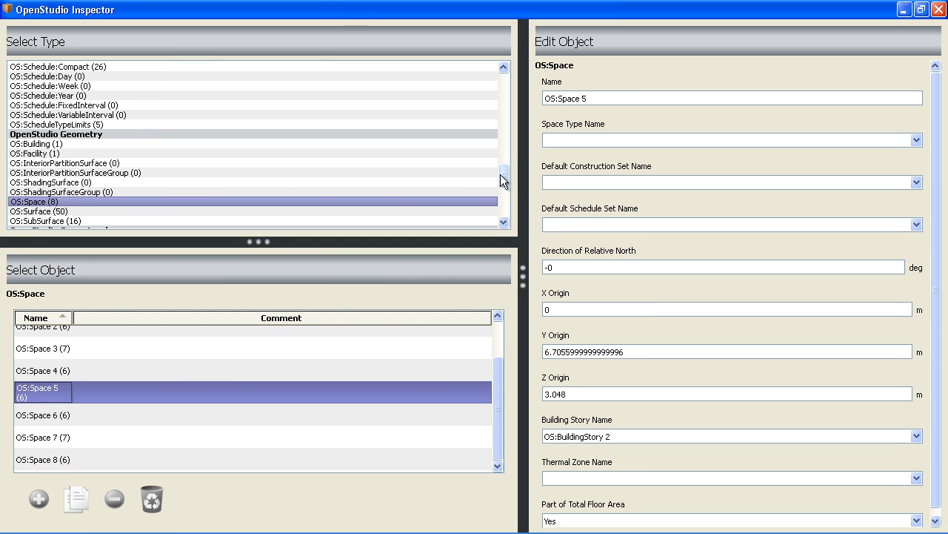
{"action": "left_click_drag", "start_coordinate": [502, 180], "coordinate": [500, 137]}
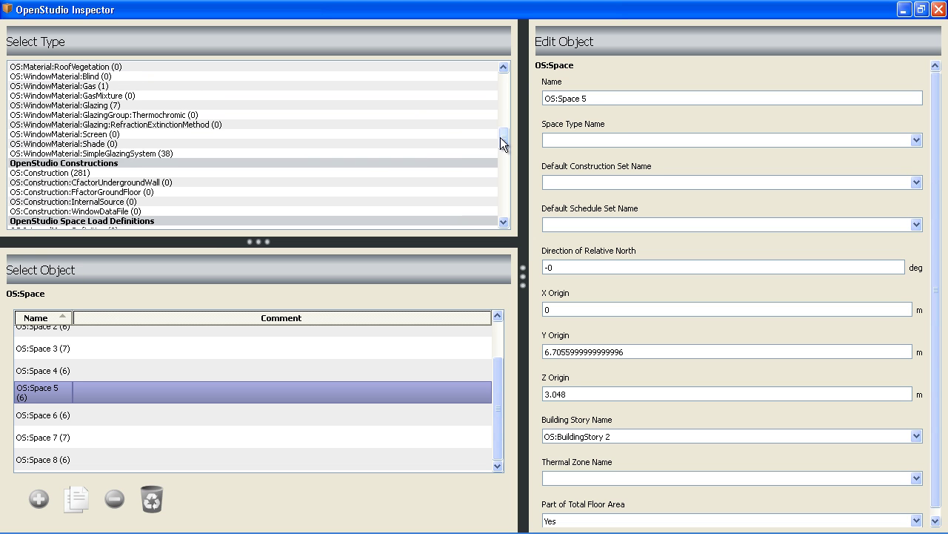
{"action": "left_click", "coordinate": [74, 173]}
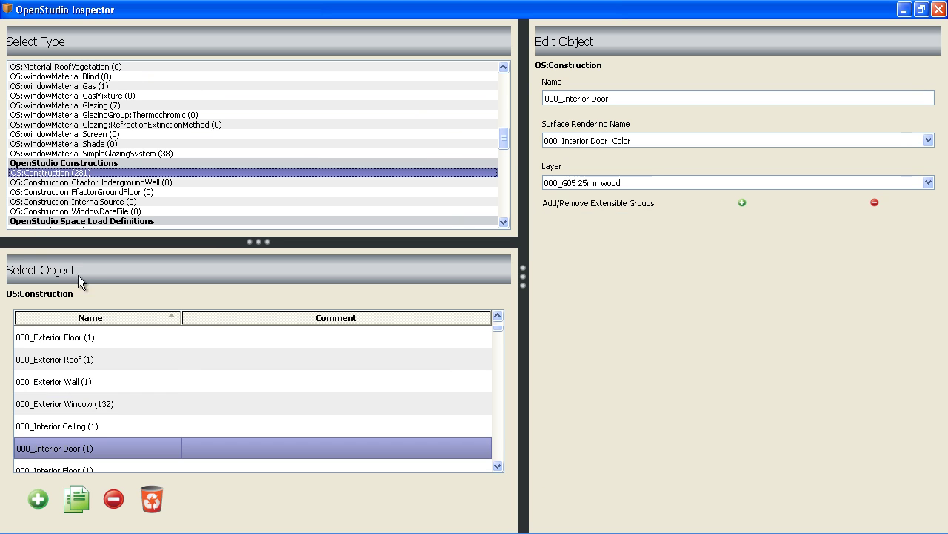
{"action": "left_click", "coordinate": [42, 360]}
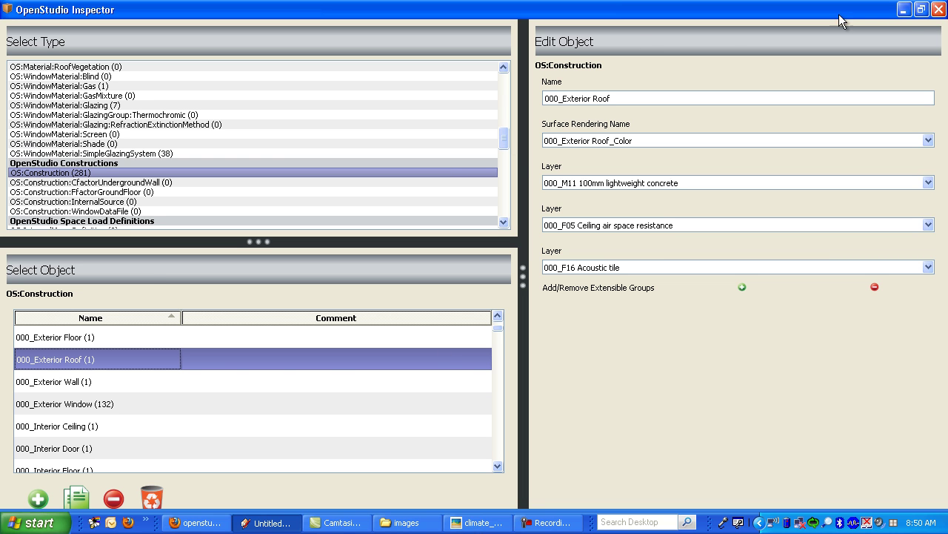
{"action": "left_click", "coordinate": [922, 9]}
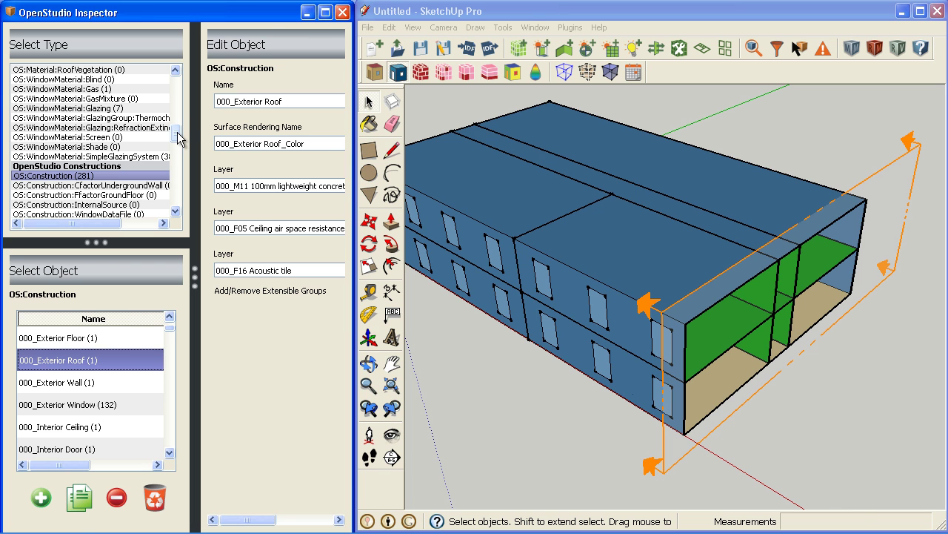
{"action": "left_click", "coordinate": [325, 12]}
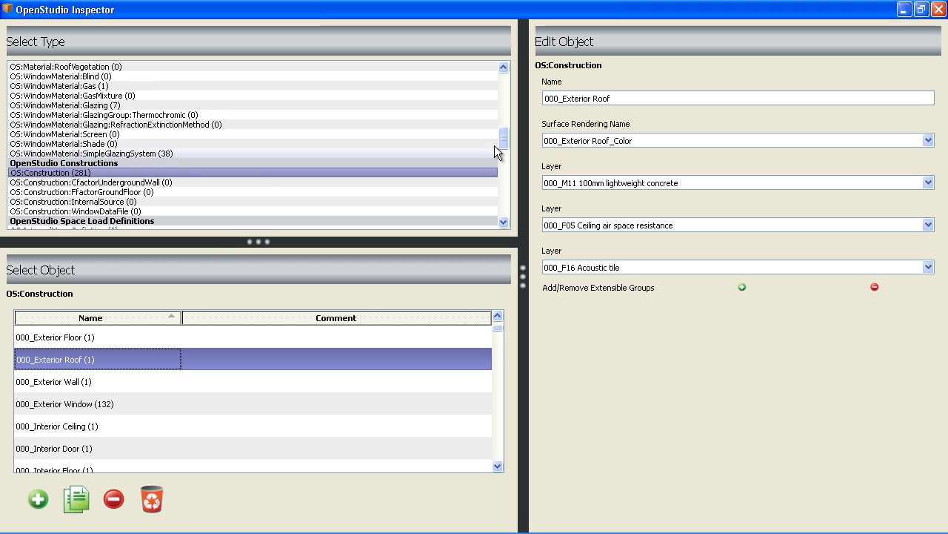
- Browse Large Hotel's default construction sets, keeping 2009-LowEnergyCase_ClimateZone 5 (l_htl) alt-res_ConstSet
{"action": "left_click_drag", "start_coordinate": [500, 139], "coordinate": [499, 173]}
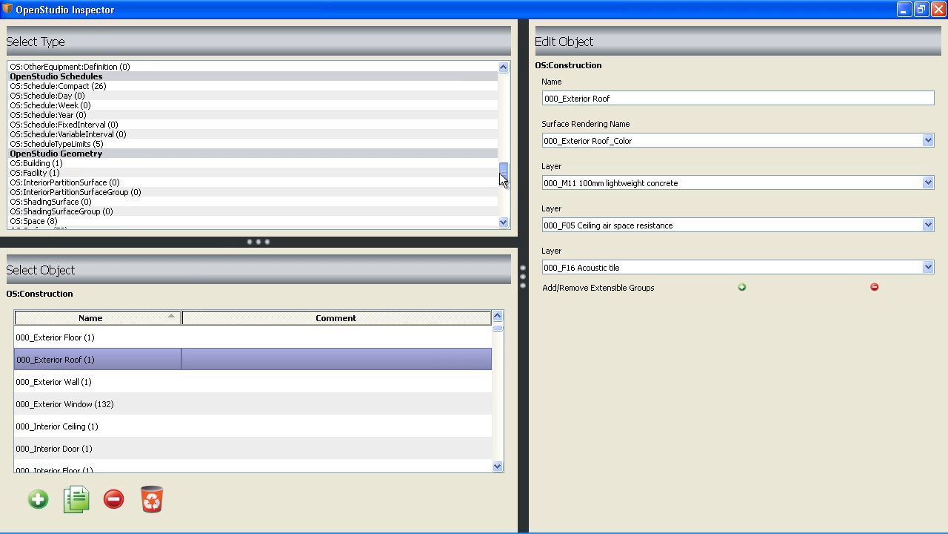
{"action": "left_click", "coordinate": [65, 162]}
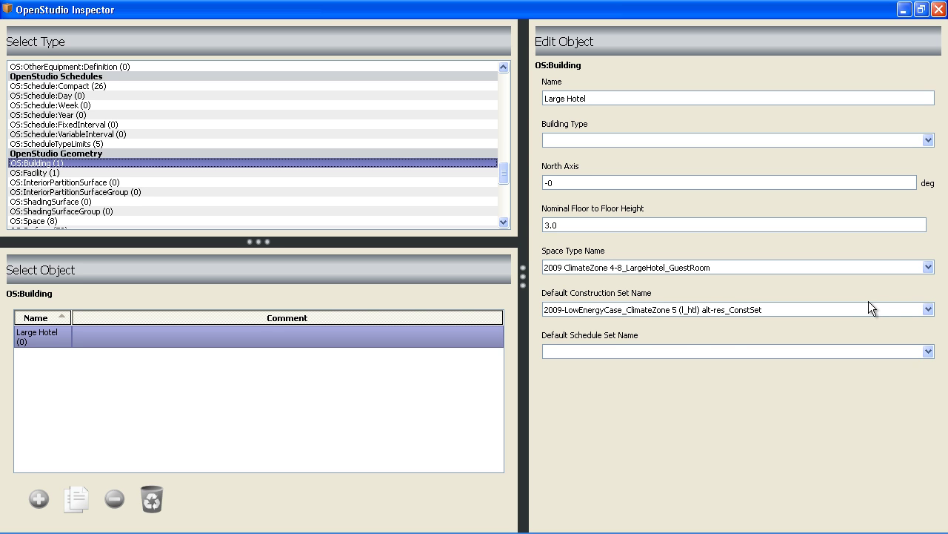
{"action": "left_click", "coordinate": [927, 310]}
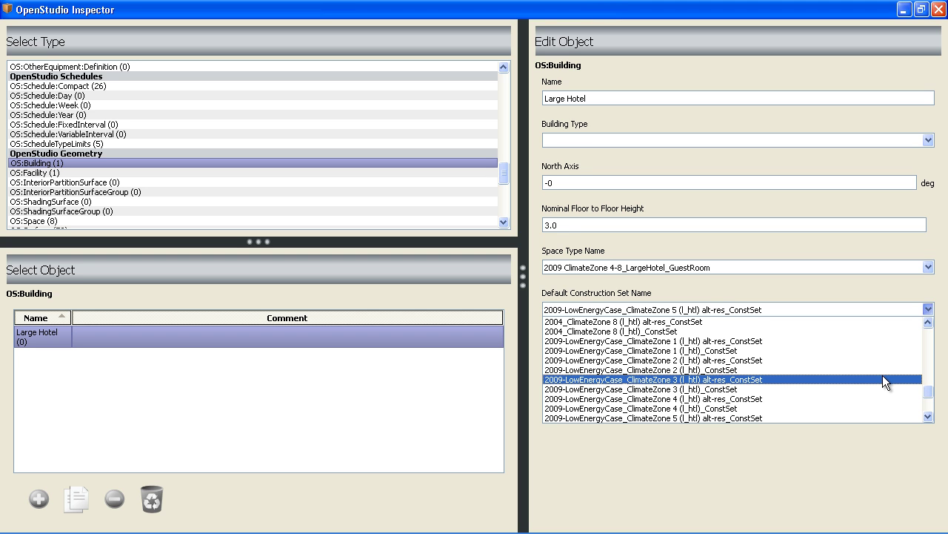
{"action": "scroll", "coordinate": [882, 381], "scroll_direction": "up", "scroll_amount": 1}
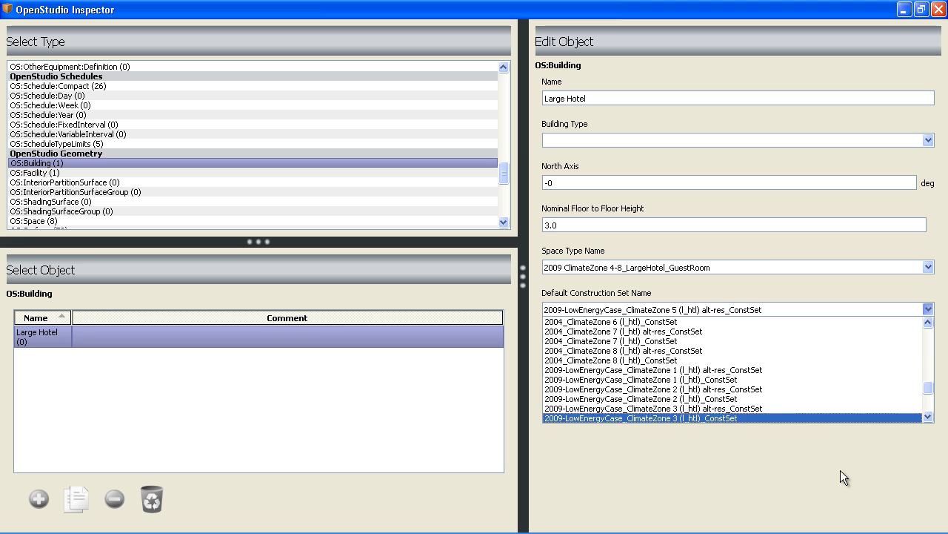
{"action": "left_click", "coordinate": [816, 487]}
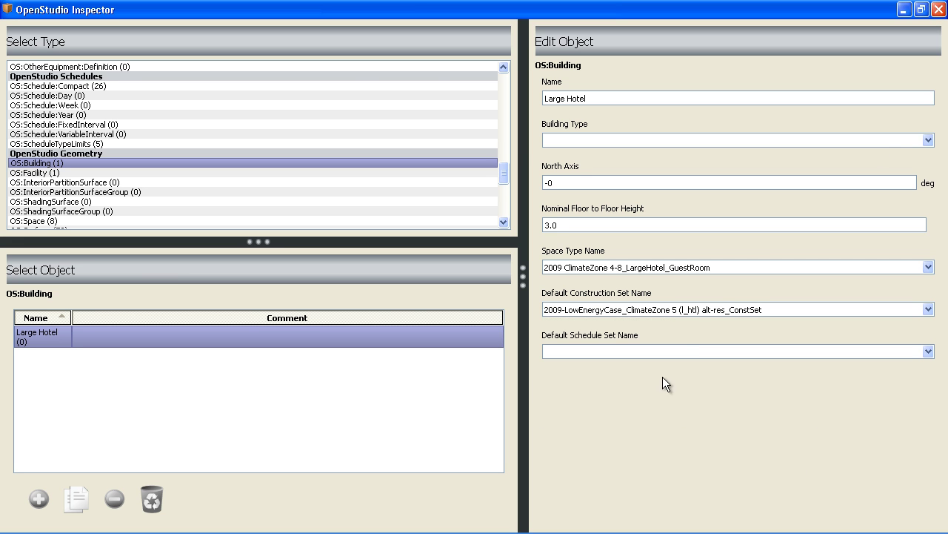
{"action": "left_click", "coordinate": [921, 9]}
- Switch to the climate_map_web_smaller.jpg US climate zone map in Picasa Photo Viewer
{"action": "key", "text": "alt+Tab"}
{"action": "key", "text": "alt+Tab"}
{"action": "key", "text": "alt+Tab"}
{"action": "key", "text": "alt+Tab"}
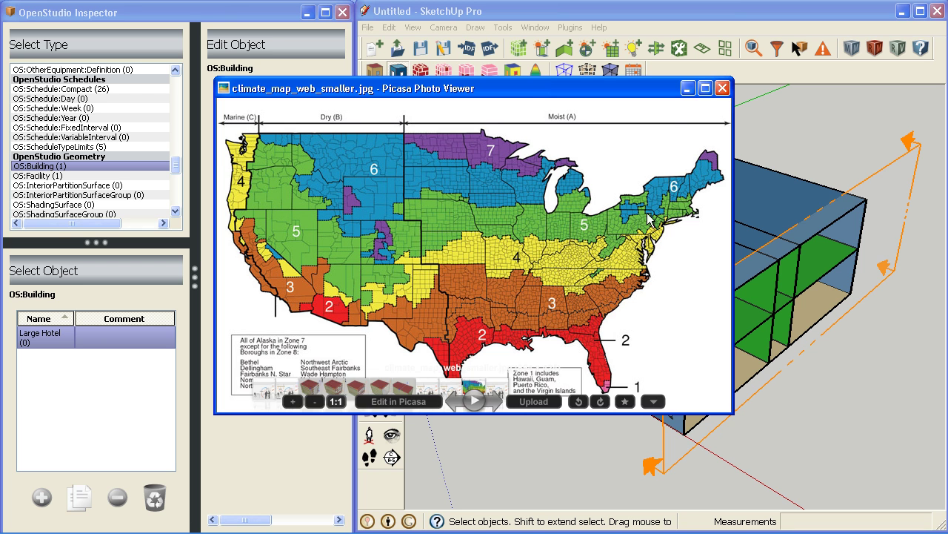
- Close the Picasa climate zone map viewer to return to the Inspector and model
{"action": "left_click", "coordinate": [793, 128]}
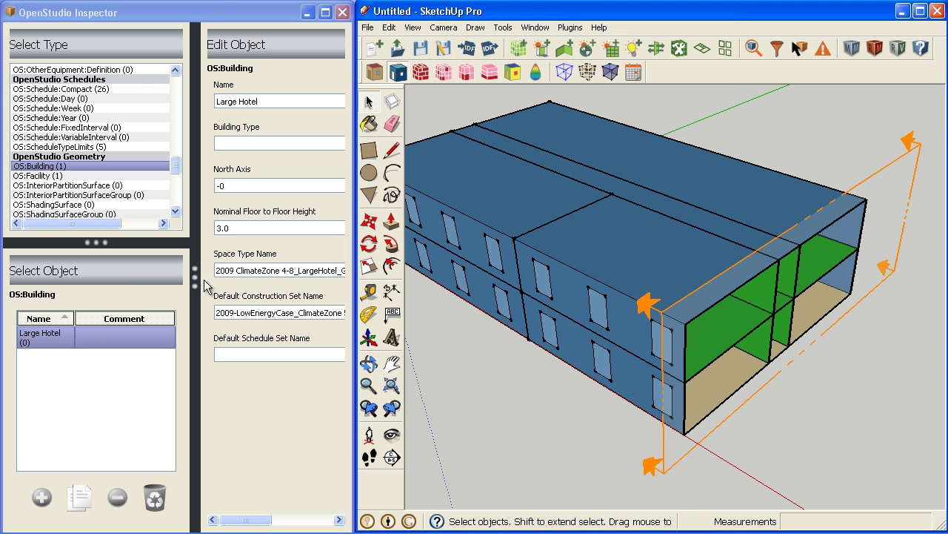